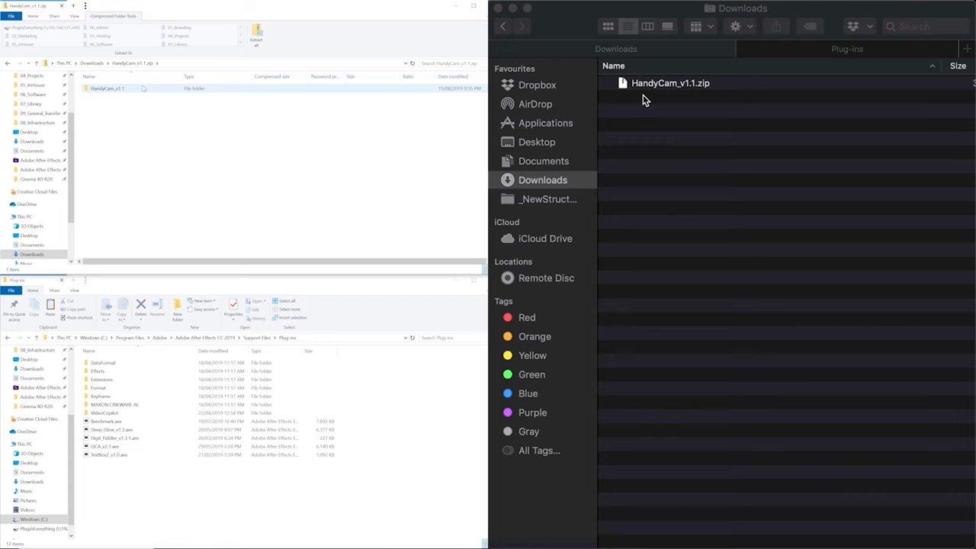
Unpack HandyCam_v1.1.zip and copy HandyCam_v1.1.aex (Windows) and HandyCam_v1.1.plugin (Mac) into the respective Plug-ins folders
{"action": "left_click", "coordinate": [644, 87]}
{"action": "double_click", "coordinate": [643, 87]}
{"action": "left_click", "coordinate": [140, 106]}
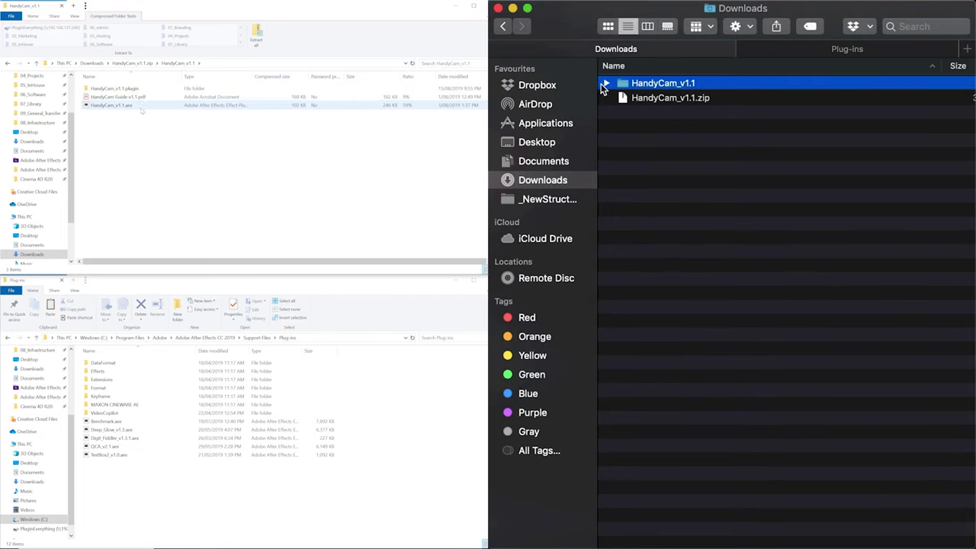
{"action": "left_click", "coordinate": [606, 83]}
{"action": "left_click", "coordinate": [659, 125]}
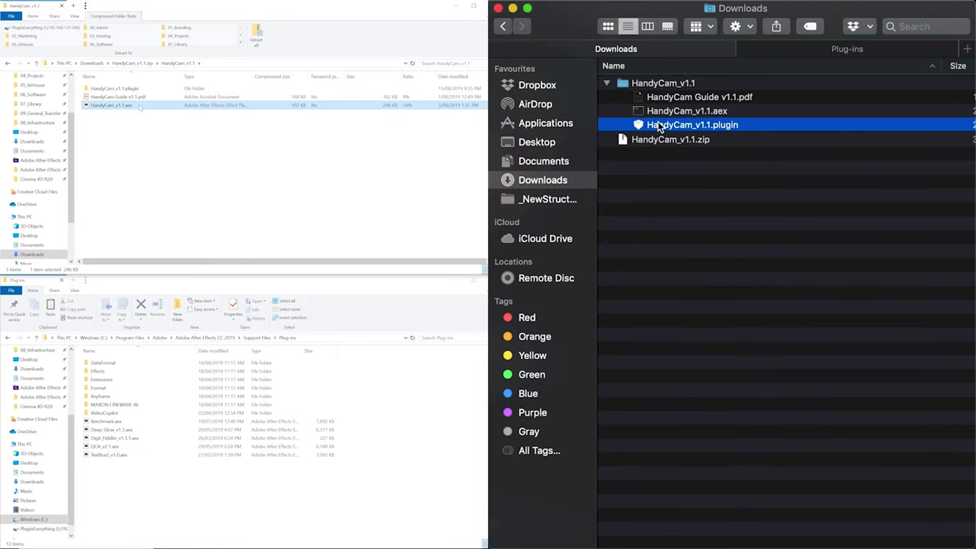
{"action": "left_click", "coordinate": [776, 49]}
{"action": "key", "text": "super+v"}
{"action": "key", "text": "ctrl+v"}
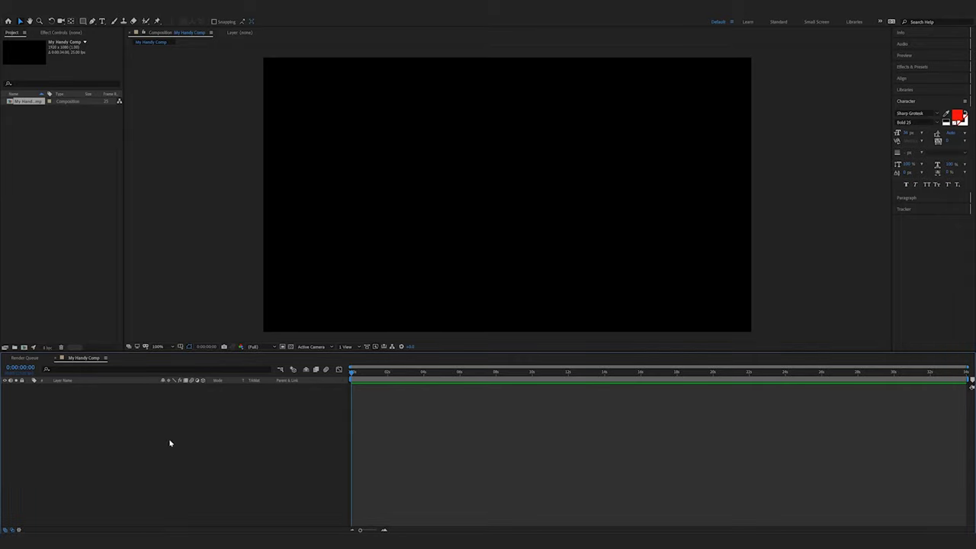
Switch to After Effects and create a null object in the My Handy Comp composition
{"action": "right_click", "coordinate": [153, 425]}
{"action": "mouse_move", "coordinate": [164, 428]}
{"action": "left_click", "coordinate": [259, 467]}
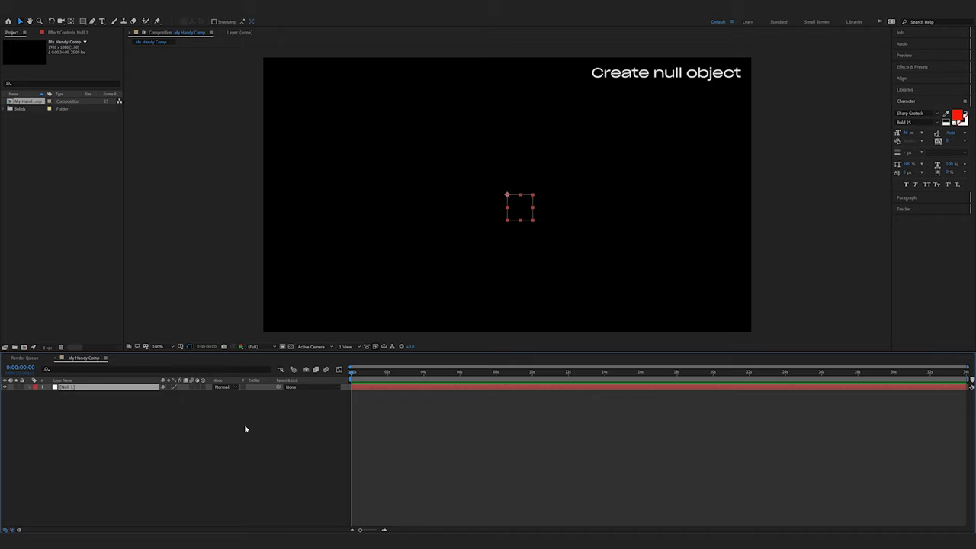
Apply the HandyCam effect to the null object and run its Setup to build the camera rig
{"action": "key", "text": "ctrl+space"}
{"action": "type", "text": "hand"}
{"action": "key", "text": "Return"}
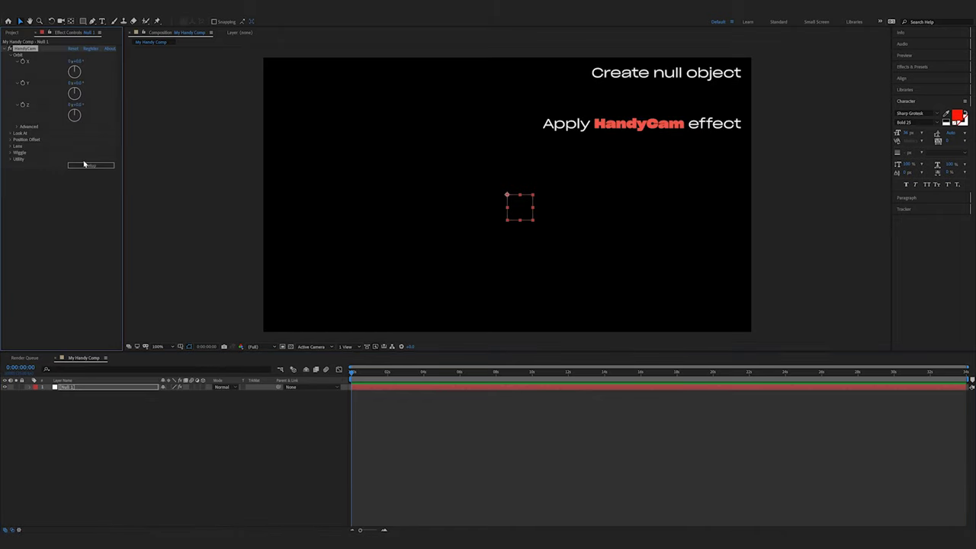
{"action": "left_click", "coordinate": [85, 166]}
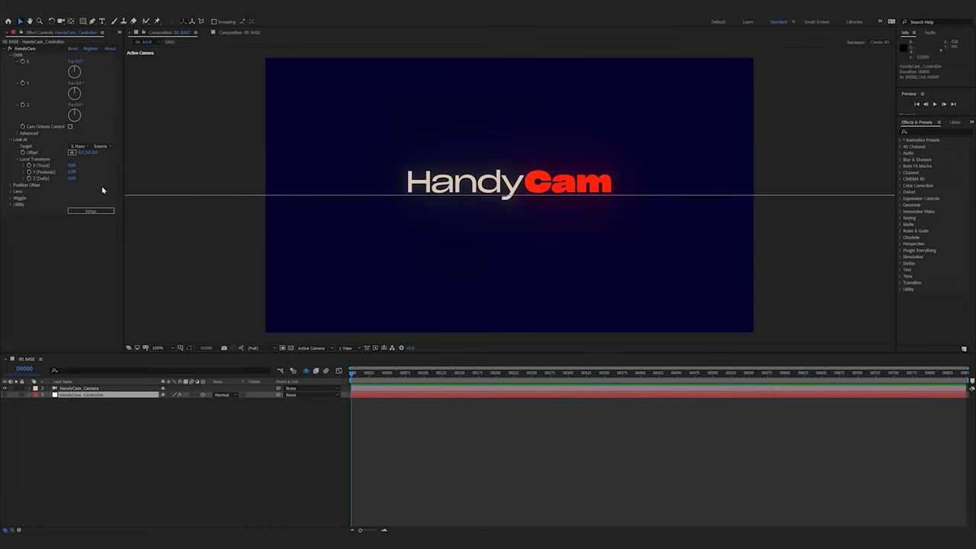
Orbit the camera to about -31° on Y and lower the Orbit X angle to look down on the grid
{"action": "left_click", "coordinate": [34, 61]}
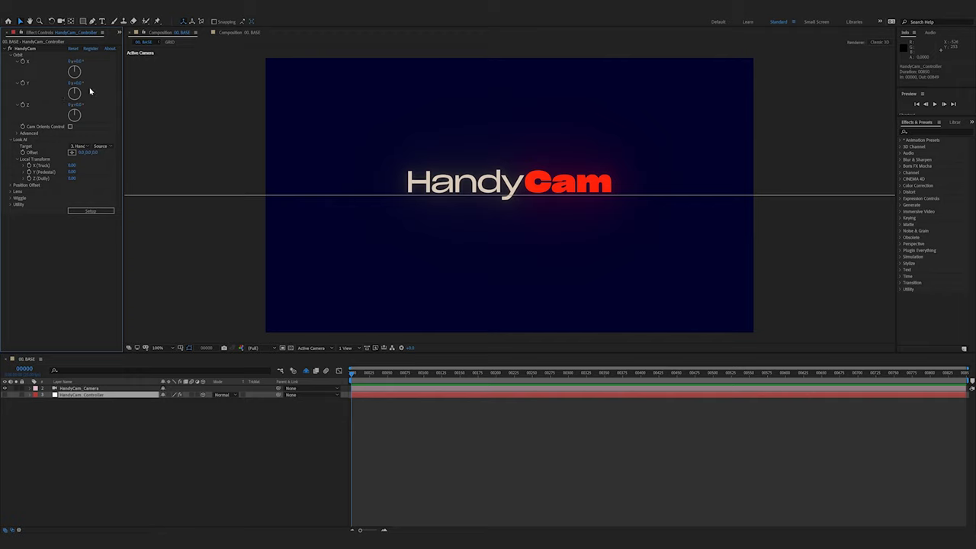
{"action": "left_click_drag", "start_coordinate": [80, 84], "coordinate": [24, 83]}
{"action": "left_click_drag", "start_coordinate": [78, 62], "coordinate": [92, 86]}
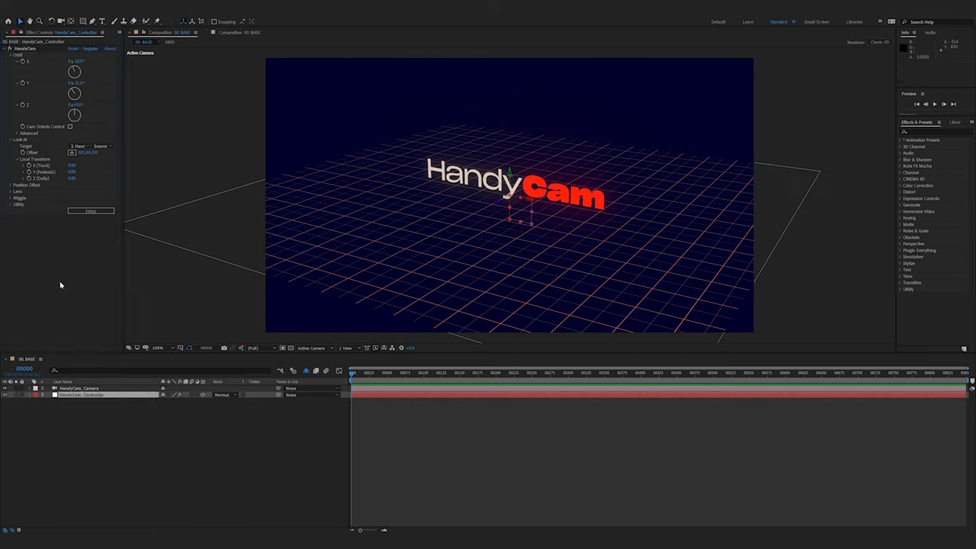
Try moving the HandyCam_Controller null in the composition with Cam Orients Control switched off
{"action": "left_click", "coordinate": [71, 127]}
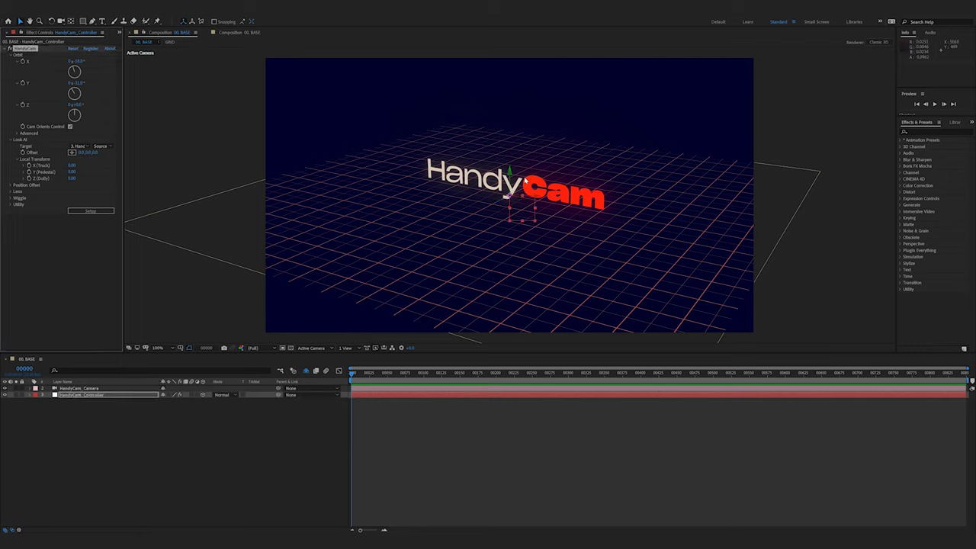
{"action": "left_click", "coordinate": [70, 126]}
{"action": "left_click_drag", "start_coordinate": [529, 200], "coordinate": [621, 242]}
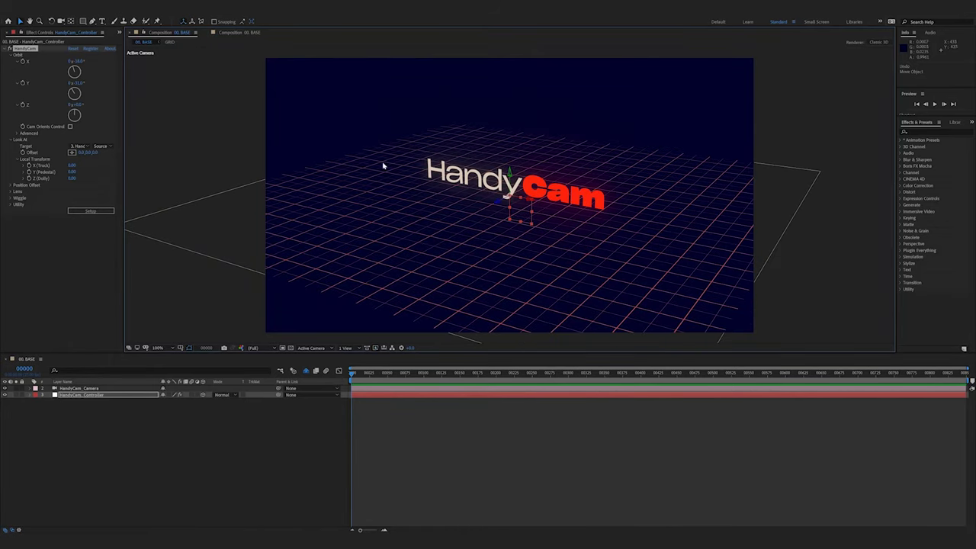
Try orbiting the camera on Y and moving the controller with Cam Orients Control enabled, and undo the changes
{"action": "left_click", "coordinate": [69, 128]}
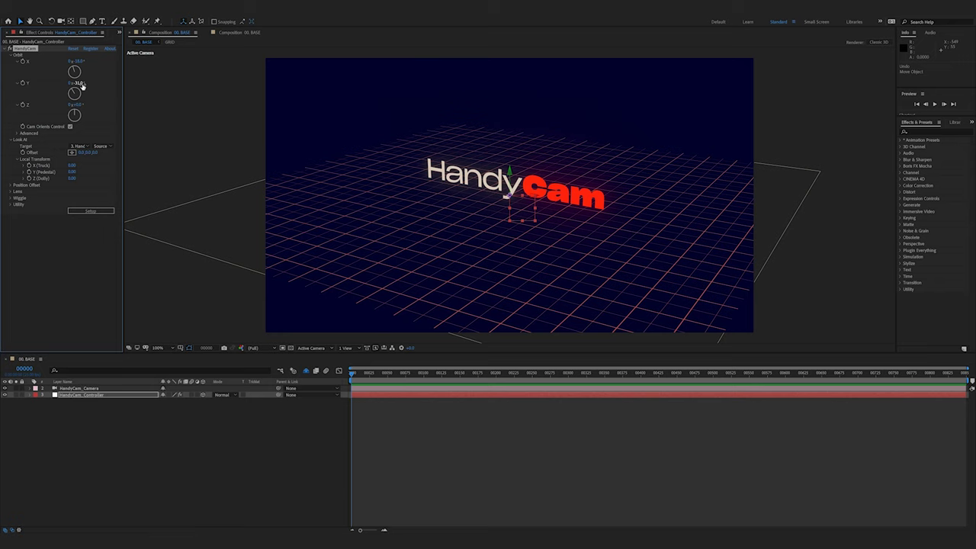
{"action": "left_click_drag", "start_coordinate": [79, 83], "coordinate": [18, 83]}
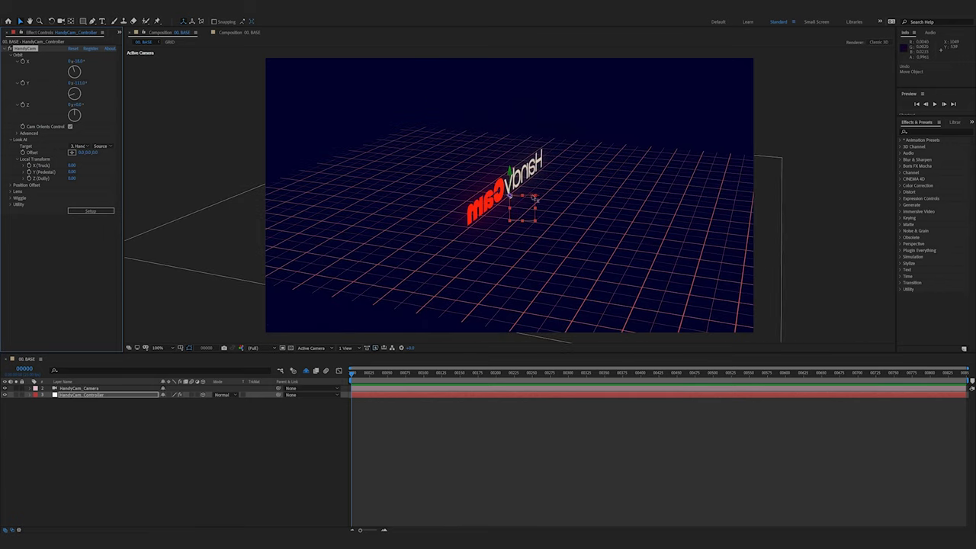
{"action": "left_click_drag", "start_coordinate": [532, 196], "coordinate": [612, 287]}
{"action": "key", "text": "ctrl+z"}
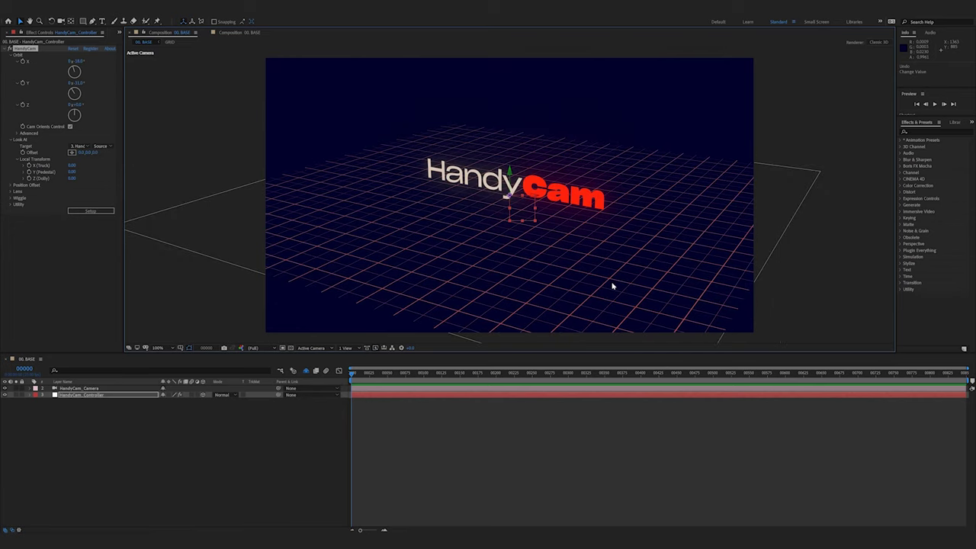
{"action": "left_click", "coordinate": [612, 287]}
Expand the Orbit's Advanced settings and review the available rotation Order options
{"action": "left_click", "coordinate": [18, 133]}
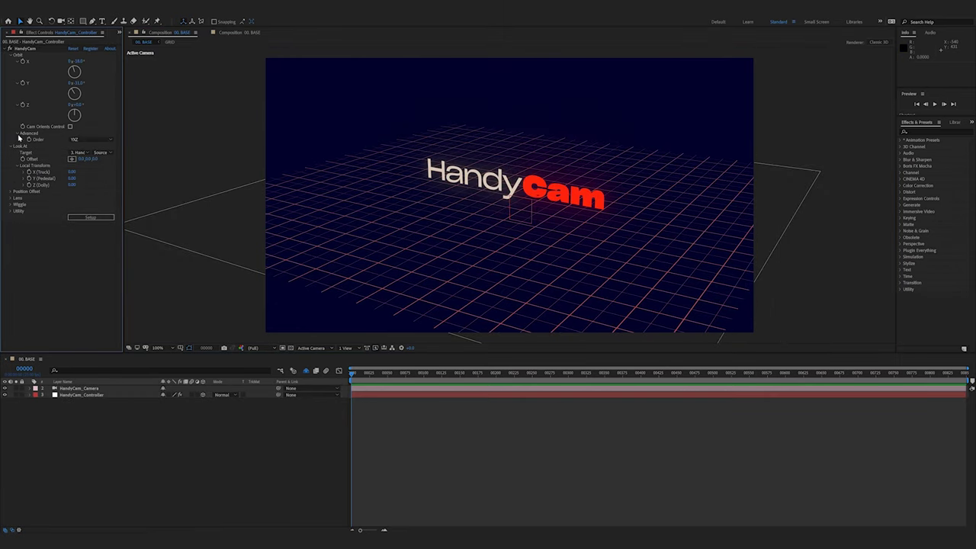
{"action": "left_click", "coordinate": [82, 140]}
{"action": "left_click", "coordinate": [95, 138]}
{"action": "left_click", "coordinate": [95, 140]}
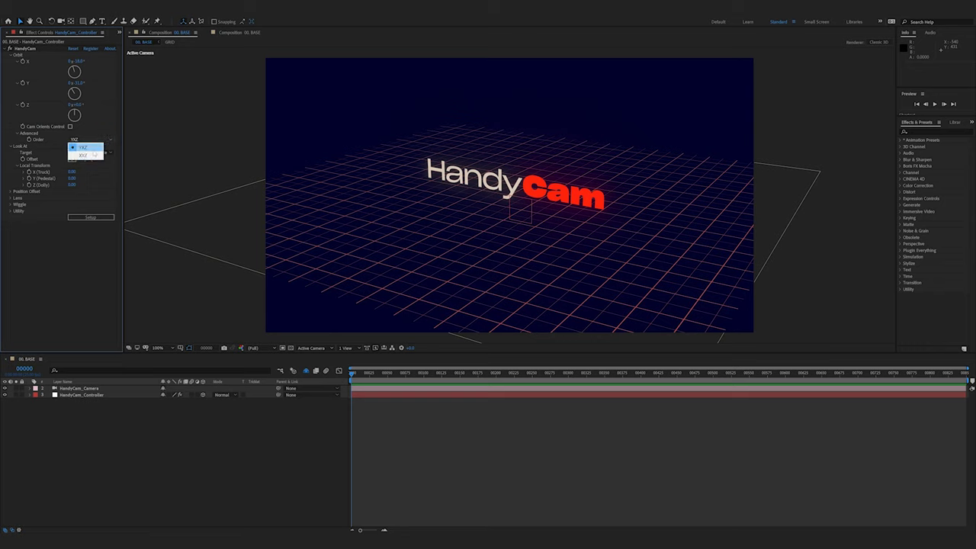
{"action": "left_click", "coordinate": [94, 139]}
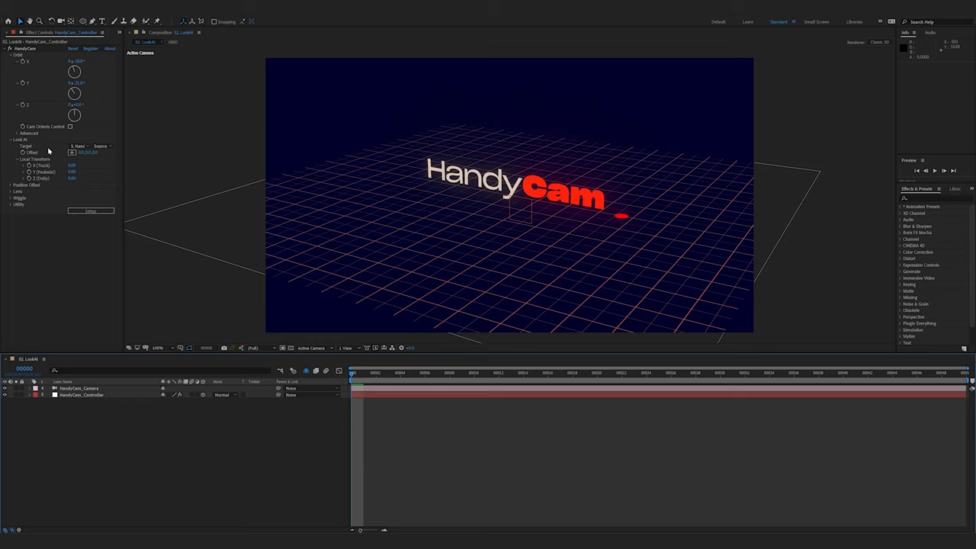
With HandyCam_Controller as the Look At target, try orbiting on Y and moving the controller
{"action": "left_click", "coordinate": [80, 146]}
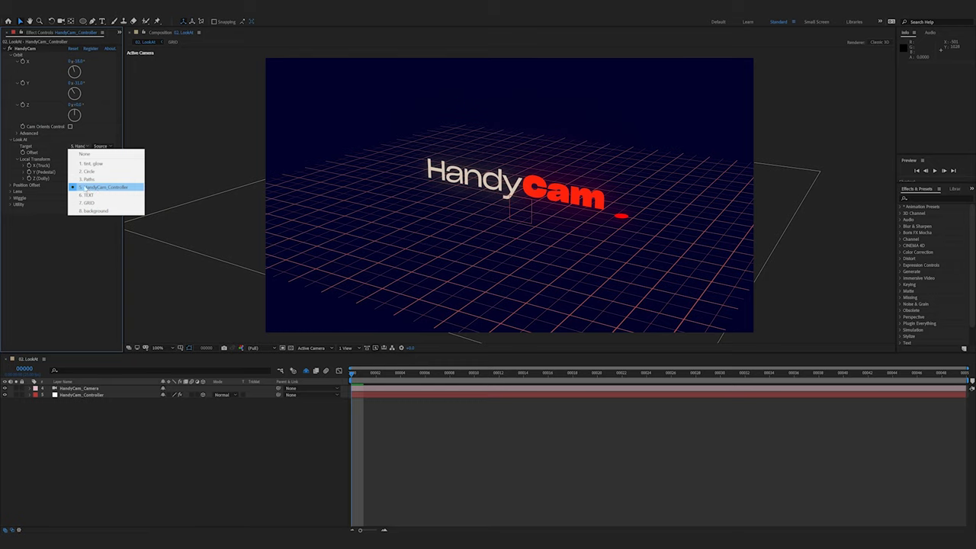
{"action": "left_click", "coordinate": [115, 187]}
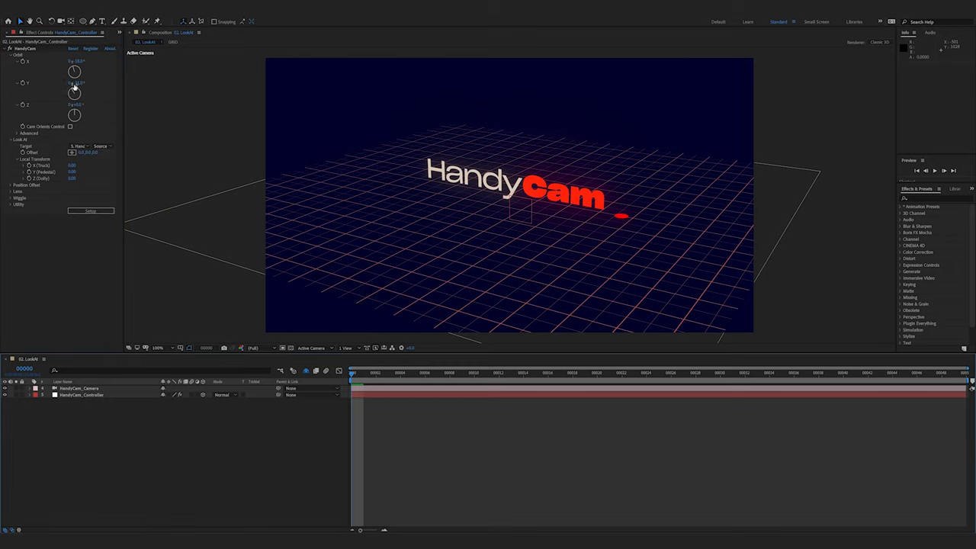
{"action": "left_click_drag", "start_coordinate": [78, 82], "coordinate": [193, 136]}
{"action": "left_click", "coordinate": [103, 396]}
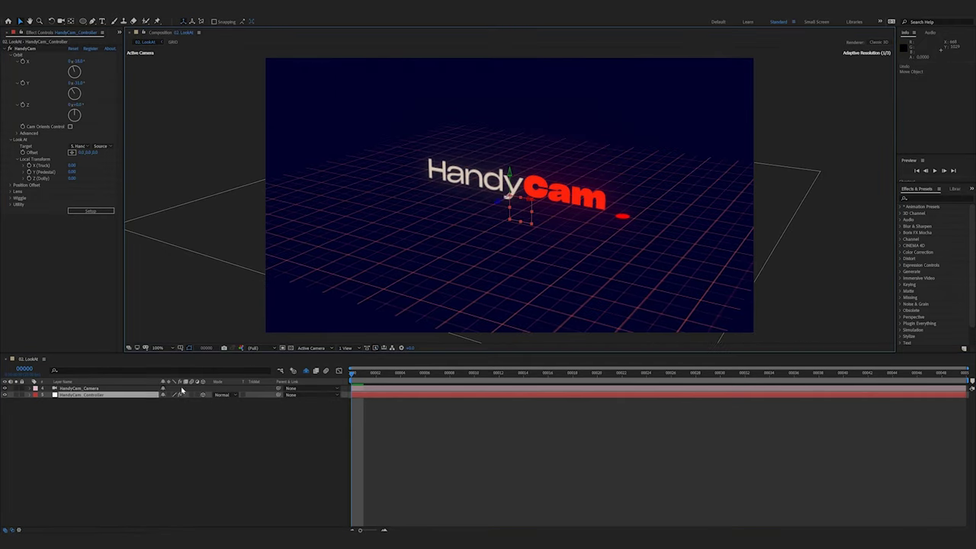
{"action": "left_click", "coordinate": [157, 408]}
{"action": "left_click", "coordinate": [81, 396]}
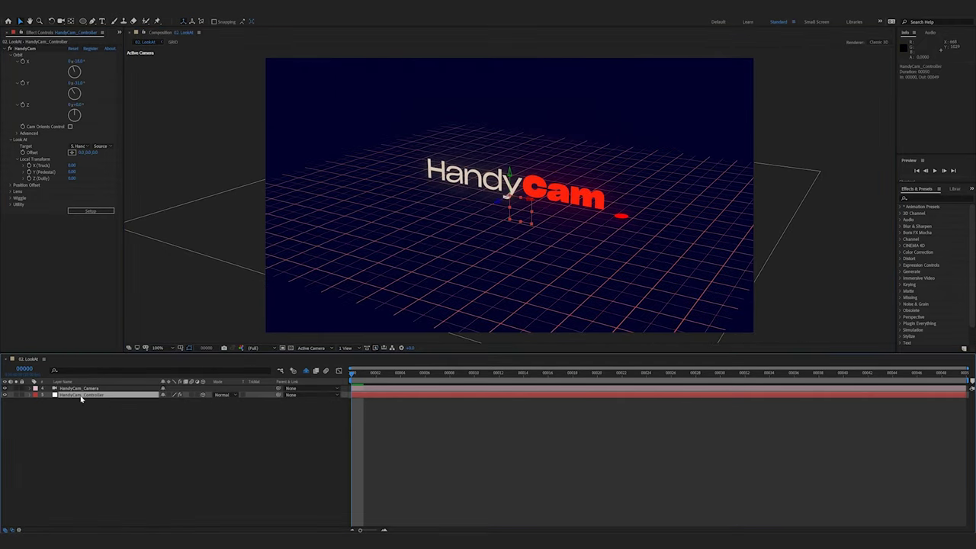
Set the Look At target to the 2. Circle layer and scrub the timeline to watch the camera follow it
{"action": "left_click", "coordinate": [80, 145]}
{"action": "left_click", "coordinate": [89, 171]}
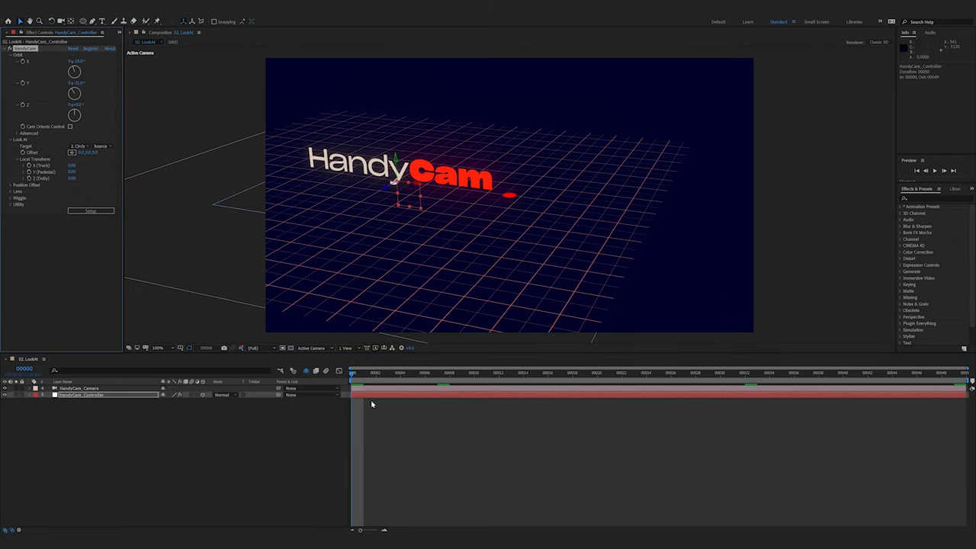
{"action": "left_click_drag", "start_coordinate": [358, 379], "coordinate": [627, 405]}
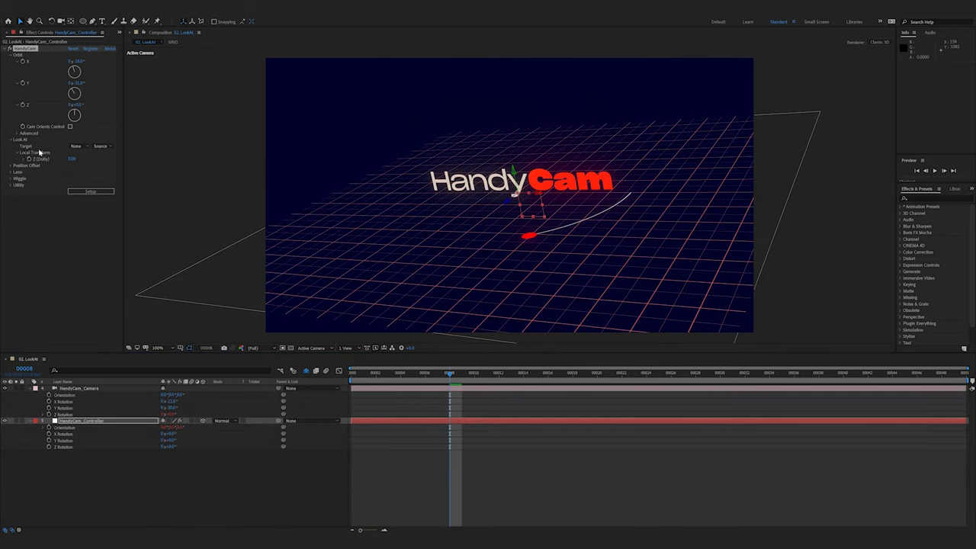
Set the Look At target to None and try adjusting the HandyCam_Camera layer's X Rotation manually
{"action": "left_click", "coordinate": [77, 145]}
{"action": "left_click", "coordinate": [84, 154]}
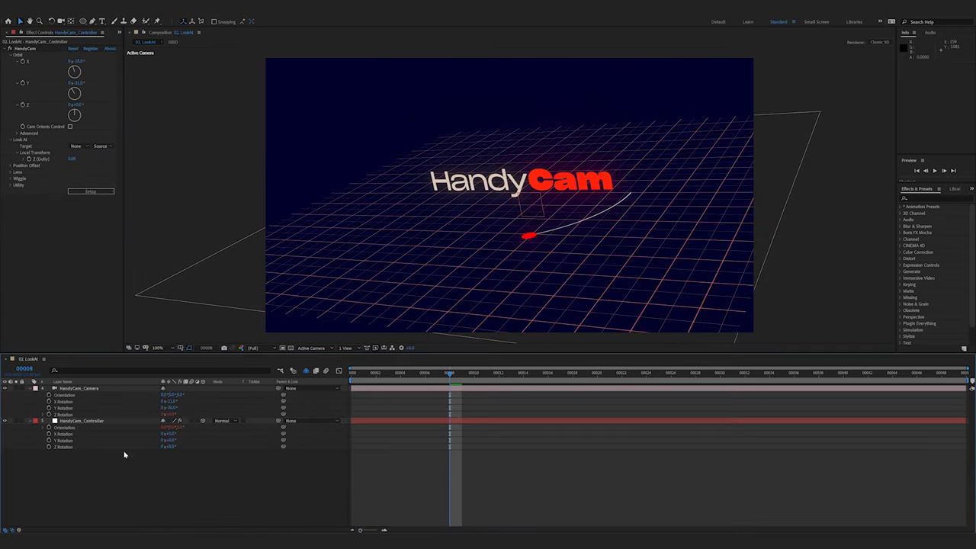
{"action": "left_click", "coordinate": [83, 421]}
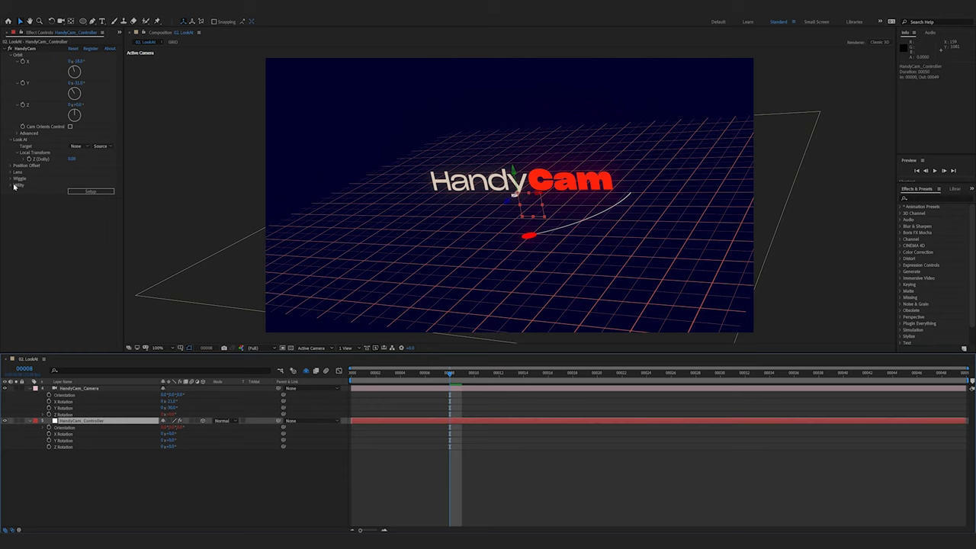
{"action": "left_click", "coordinate": [93, 389]}
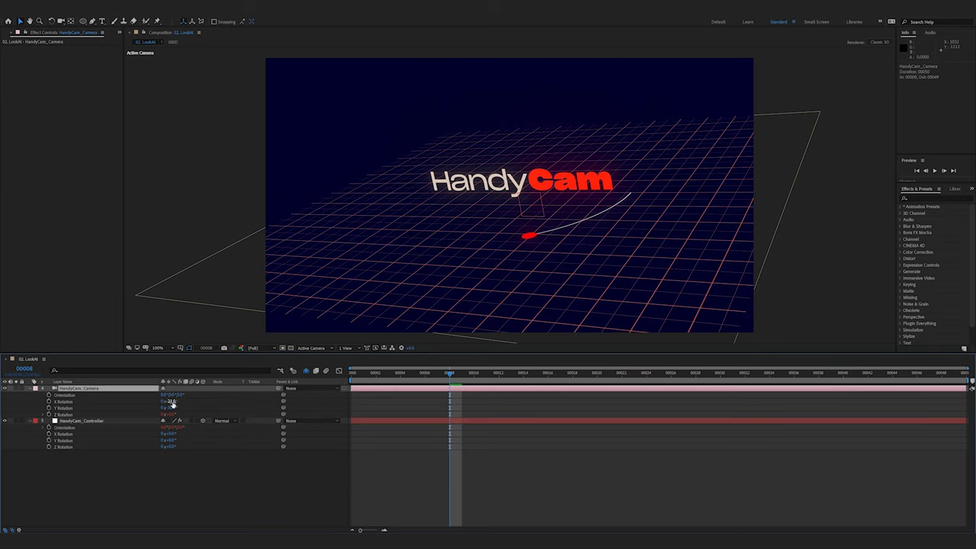
{"action": "left_click_drag", "start_coordinate": [172, 404], "coordinate": [183, 447]}
{"action": "left_click", "coordinate": [180, 480]}
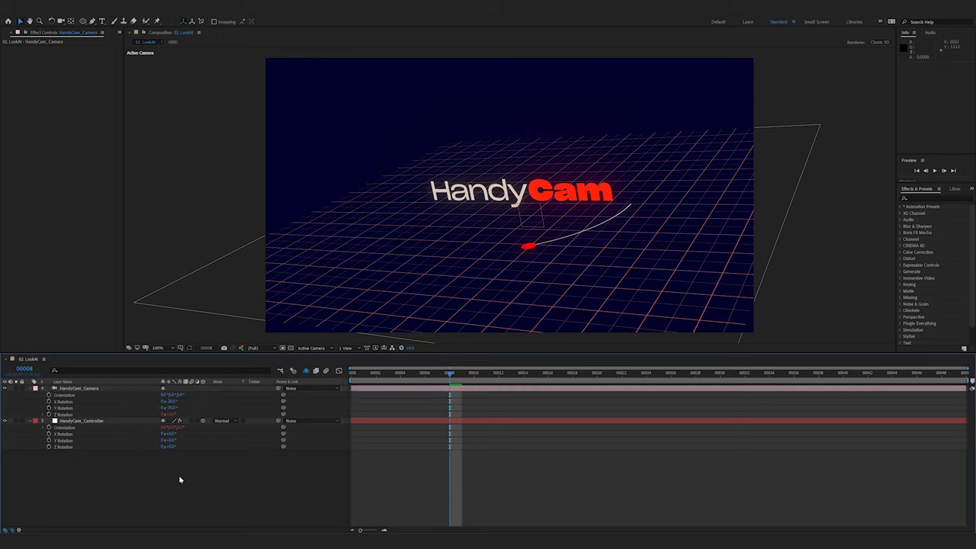
With 6. TEXT as the Look At target, try shifting the Offset on X and Z, undoing each change
{"action": "left_click", "coordinate": [76, 422]}
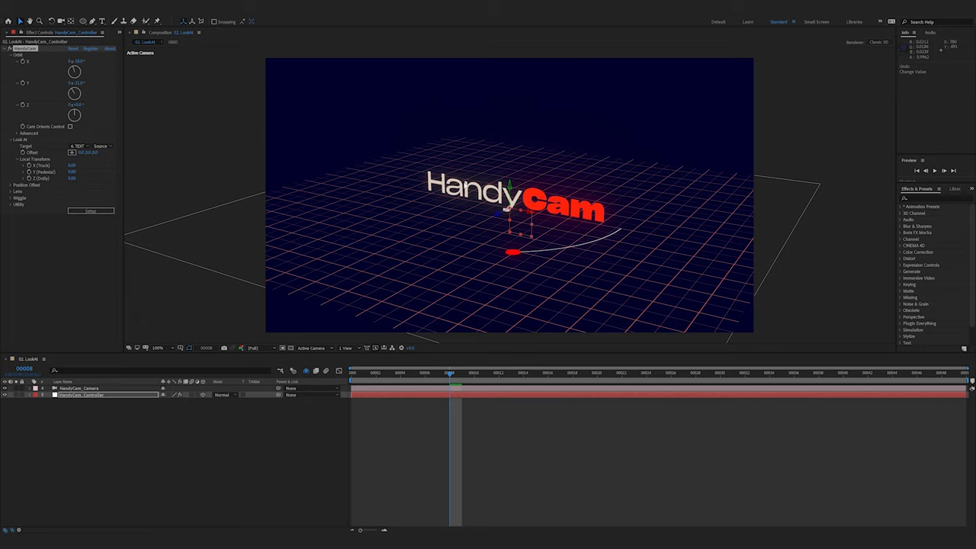
{"action": "left_click", "coordinate": [155, 431]}
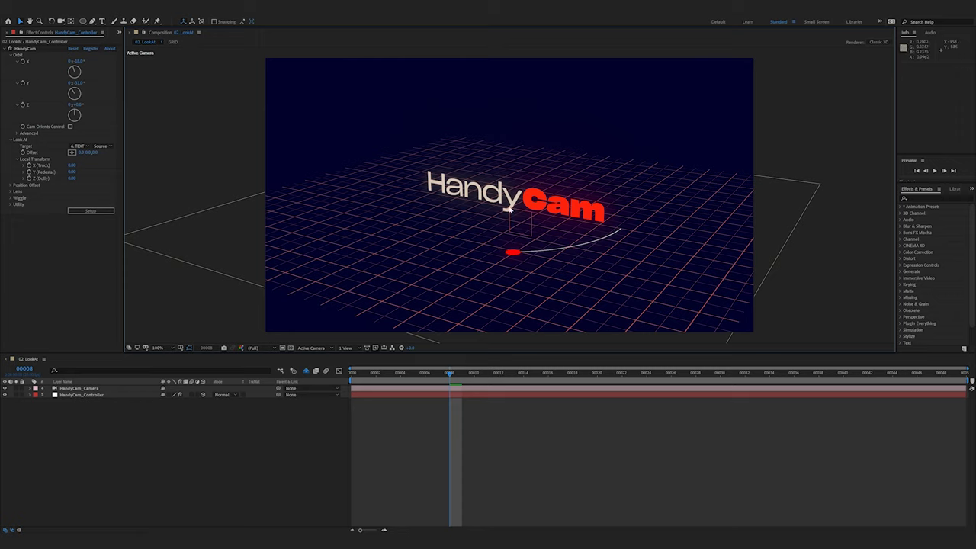
{"action": "left_click", "coordinate": [92, 395]}
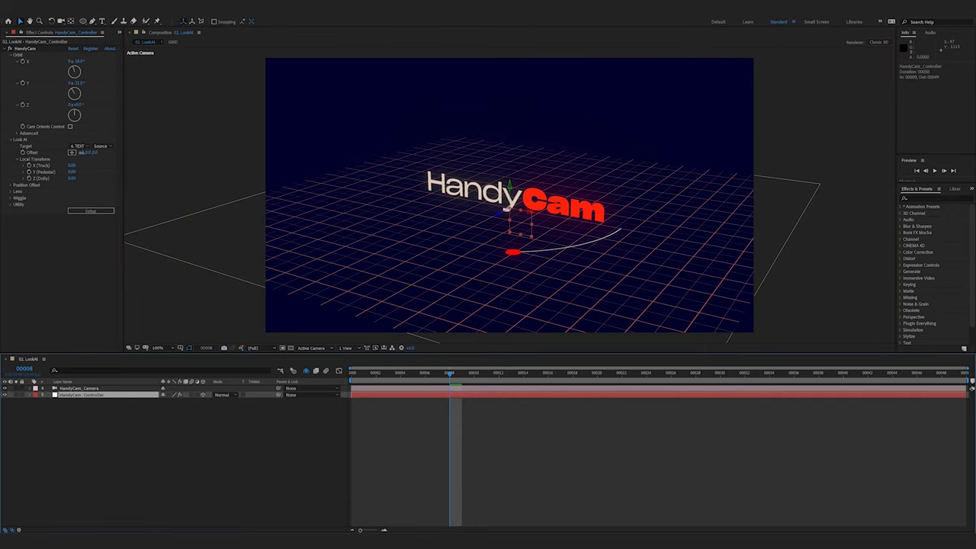
{"action": "mouse_move", "coordinate": [81, 152]}
{"action": "left_mouse_down"}
{"action": "mouse_move", "coordinate": [63, 153]}
{"action": "mouse_move", "coordinate": [106, 159]}
{"action": "mouse_move", "coordinate": [103, 166]}
{"action": "mouse_move", "coordinate": [73, 156]}
{"action": "left_mouse_up"}
{"action": "key", "text": "ctrl+z"}
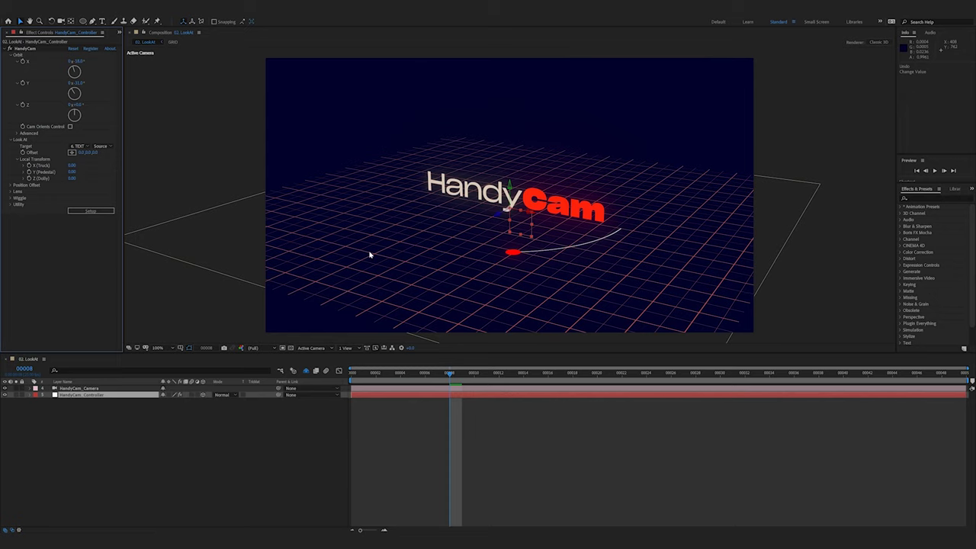
{"action": "left_click_drag", "start_coordinate": [95, 152], "coordinate": [74, 154]}
{"action": "key", "text": "ctrl+z"}
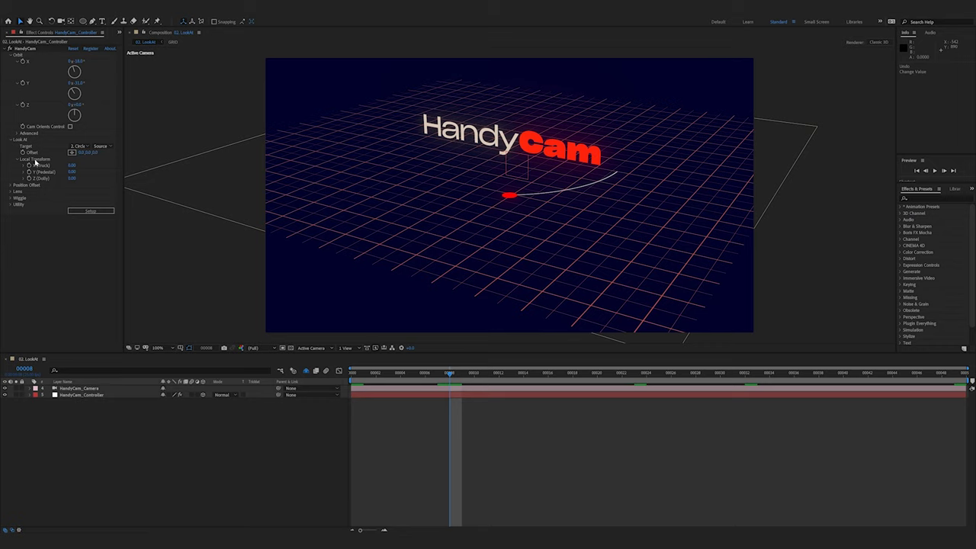
Try sliding the camera sideways with the controller's Local Transform X (Track) value
{"action": "left_click", "coordinate": [9, 186]}
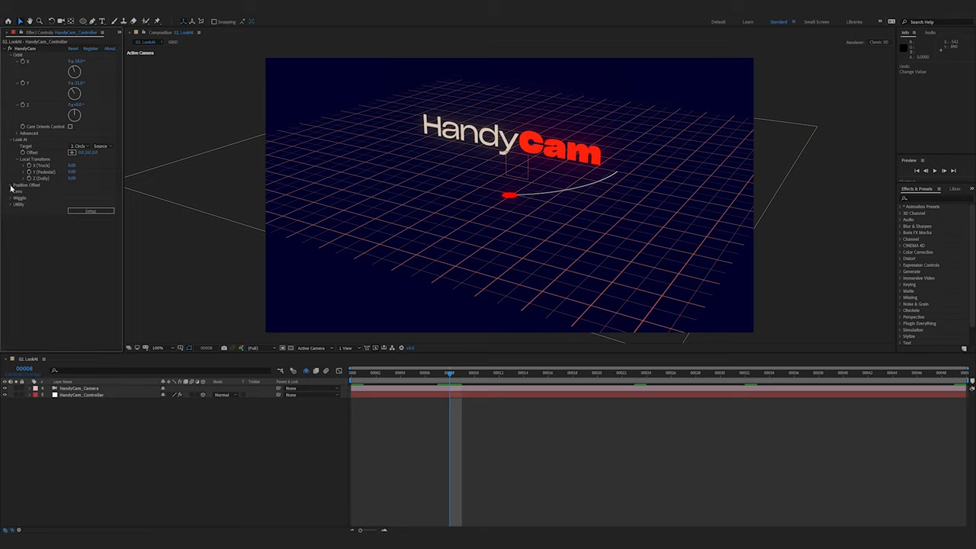
{"action": "left_click", "coordinate": [80, 389]}
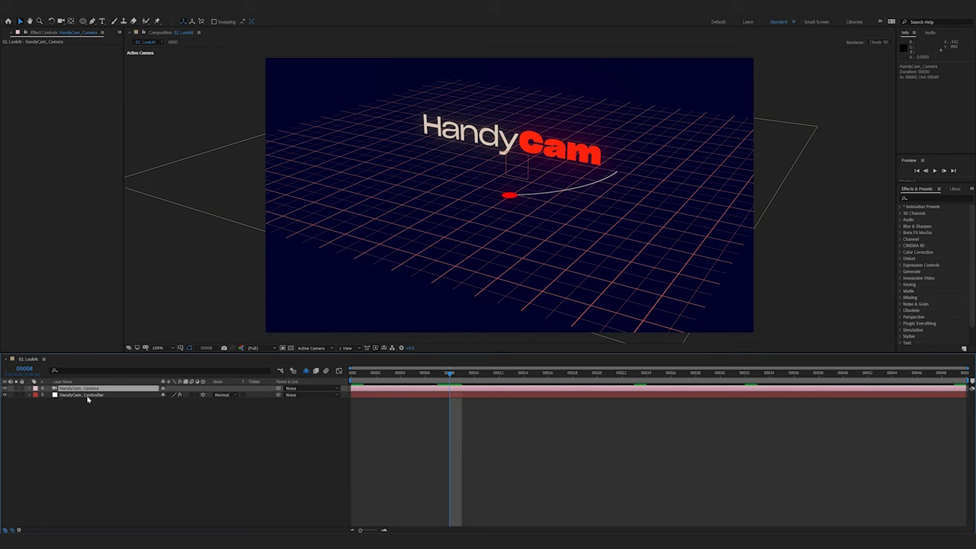
{"action": "left_click", "coordinate": [85, 395]}
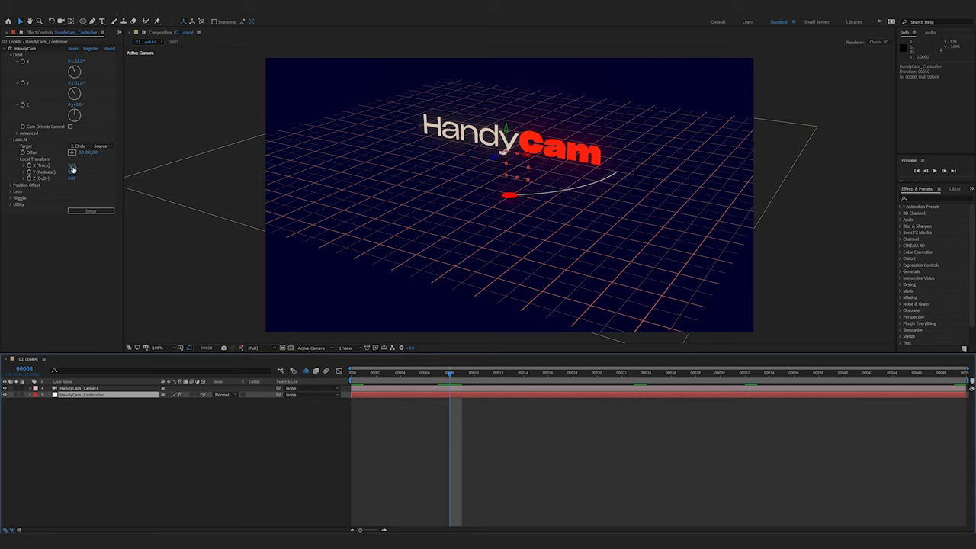
{"action": "left_click_drag", "start_coordinate": [72, 166], "coordinate": [554, 254]}
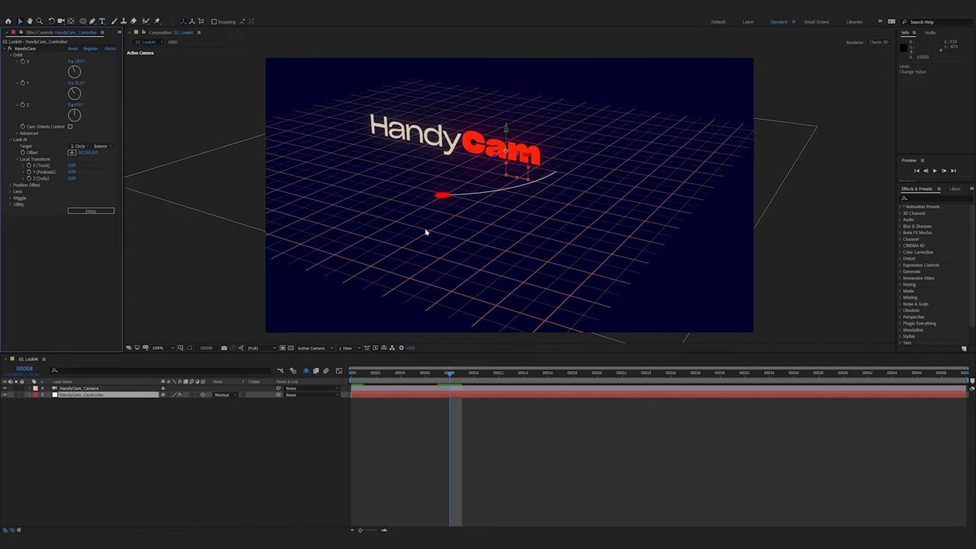
Try shifting the controller's Local Transform X (Track) value again, undoing each change
{"action": "key", "text": "ctrl+z"}
{"action": "left_click_drag", "start_coordinate": [74, 166], "coordinate": [104, 182]}
{"action": "key", "text": "ctrl+z"}
{"action": "key", "text": "ctrl+z"}
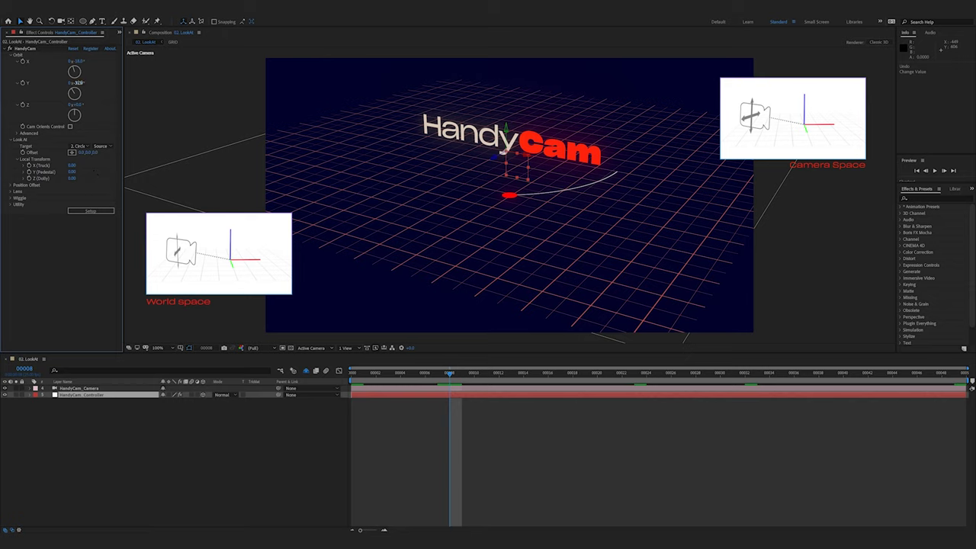
Swing the controller's Orbit Y to about -109° and track the camera sideways with Local Transform X (Track)
{"action": "left_click_drag", "start_coordinate": [76, 82], "coordinate": [53, 84]}
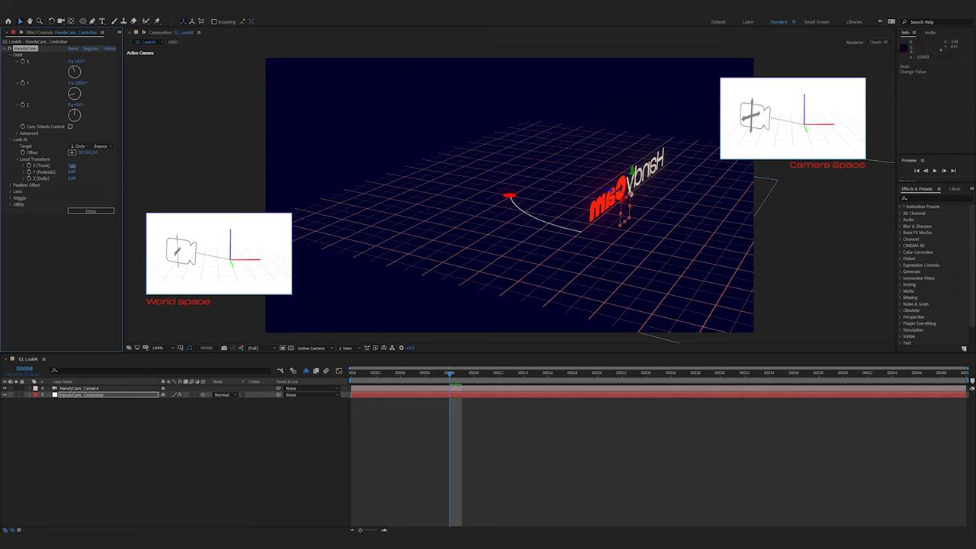
{"action": "mouse_move", "coordinate": [71, 165]}
{"action": "left_mouse_down"}
{"action": "mouse_move", "coordinate": [61, 166]}
{"action": "mouse_move", "coordinate": [90, 165]}
{"action": "mouse_move", "coordinate": [64, 165]}
{"action": "left_mouse_up"}
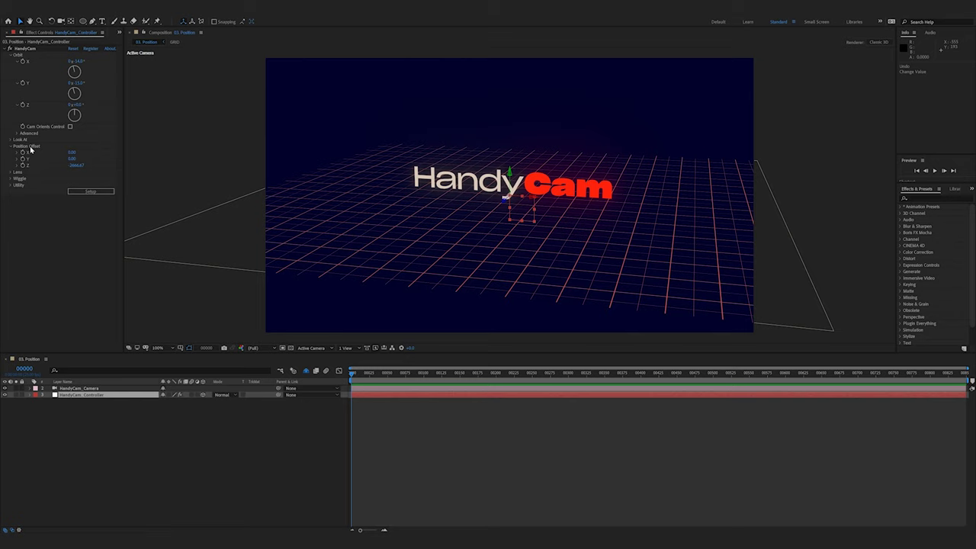
In the 03. Position composition, try raising the HandyCam_Controller's Position Offset X to about 1720 and undo it
{"action": "left_click", "coordinate": [84, 389]}
{"action": "left_click", "coordinate": [89, 395]}
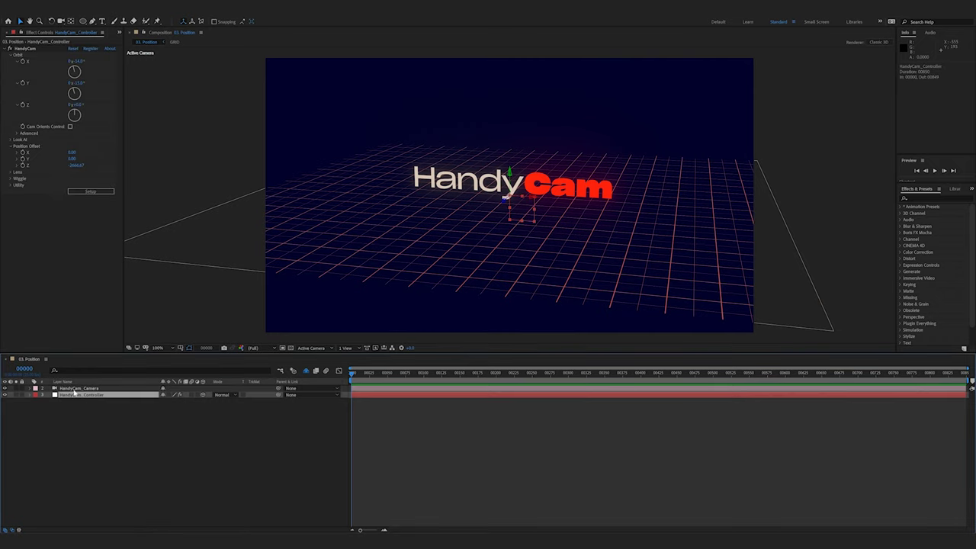
{"action": "left_click_drag", "start_coordinate": [70, 153], "coordinate": [140, 161]}
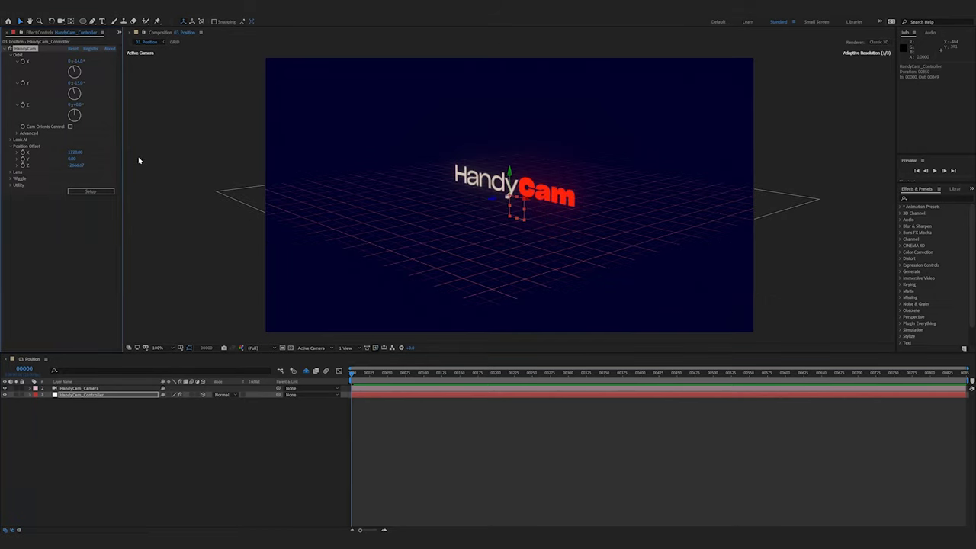
{"action": "key", "text": "ctrl+z"}
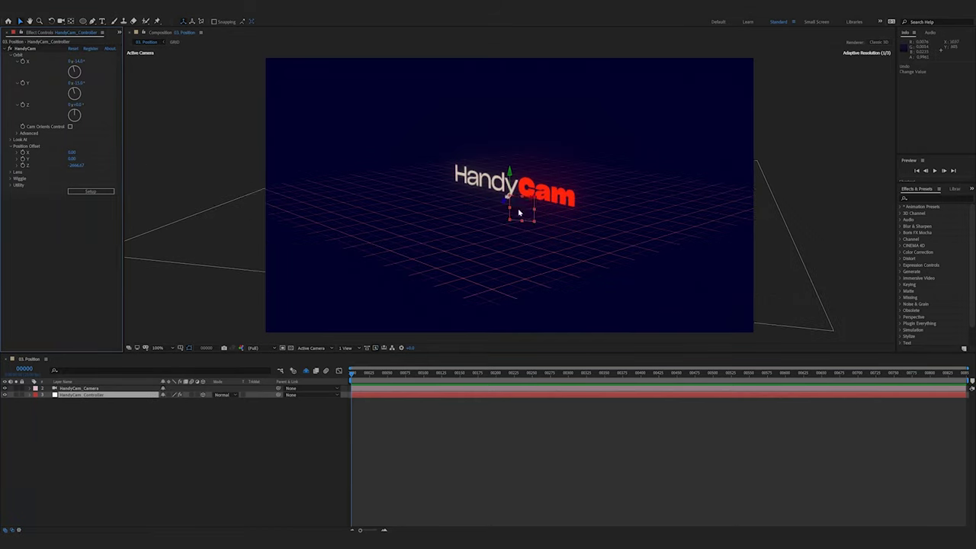
Try moving the controller away from the text in the composition and lowering Position Offset X below zero, undoing both changes
{"action": "left_click_drag", "start_coordinate": [504, 205], "coordinate": [268, 240]}
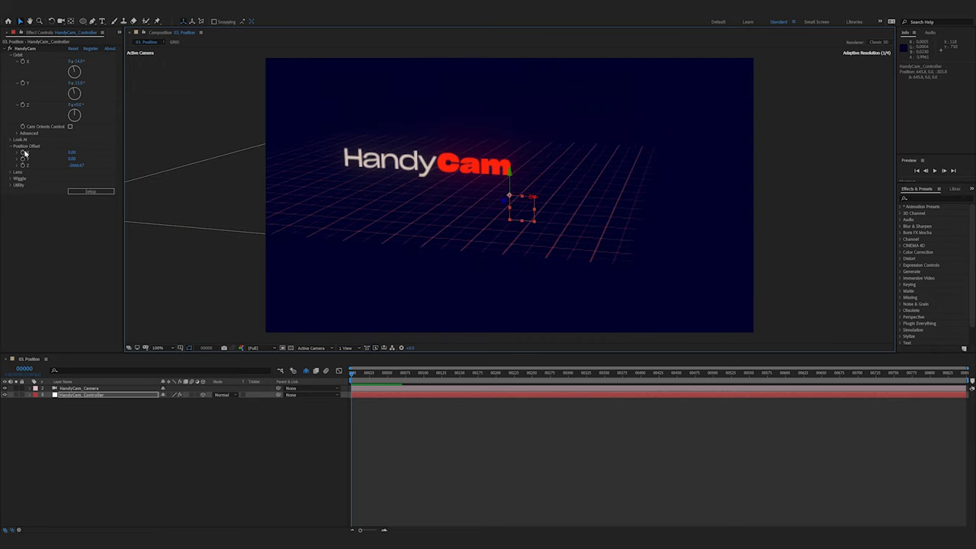
{"action": "left_click_drag", "start_coordinate": [71, 152], "coordinate": [11, 153]}
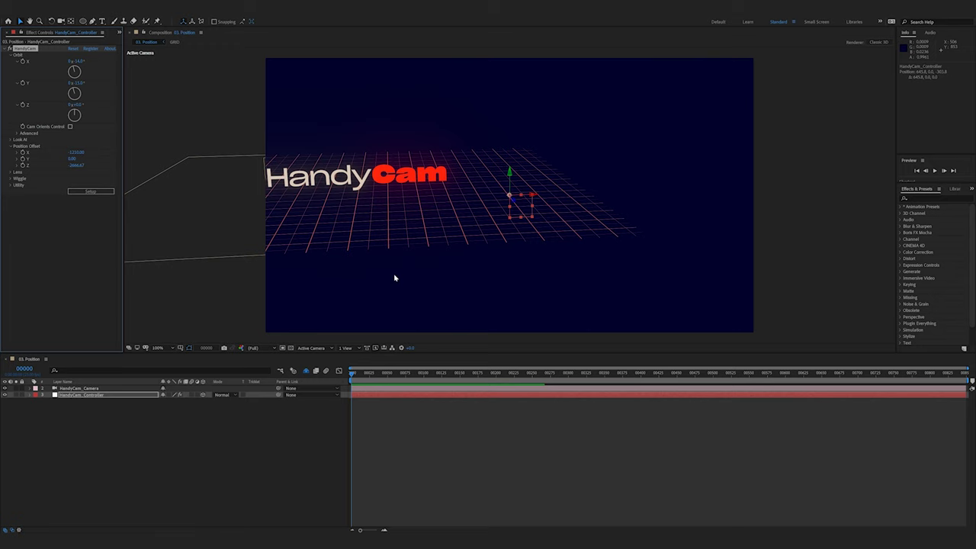
{"action": "key", "text": "ctrl+z"}
{"action": "key", "text": "ctrl+z"}
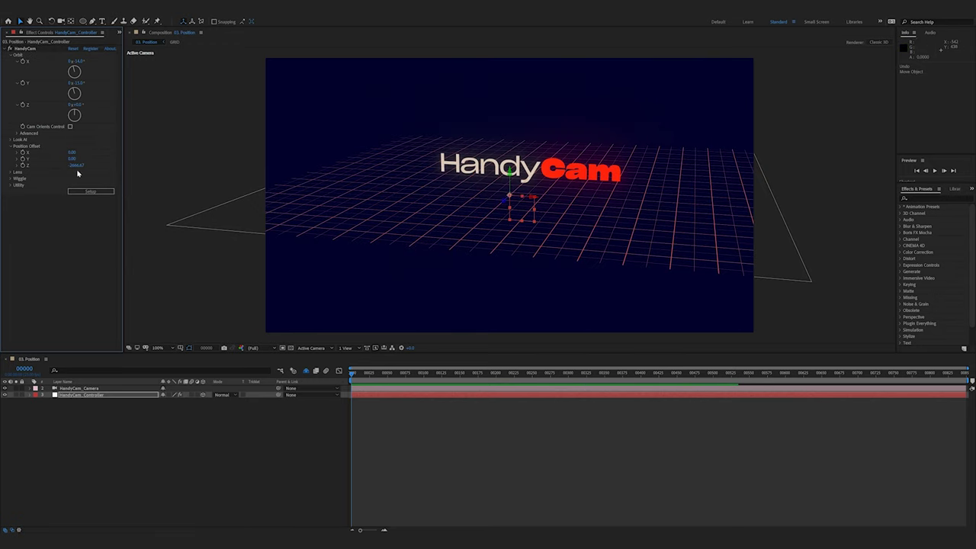
{"action": "key", "text": "ctrl+z"}
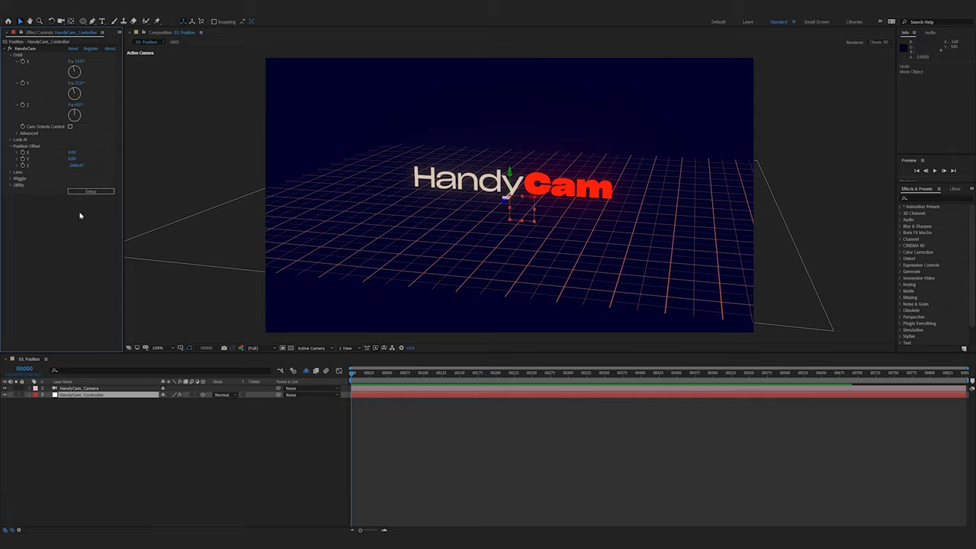
Try Position Offset Z at 0 and at about -4000, undoing both changes
{"action": "left_click", "coordinate": [75, 165]}
{"action": "type", "text": "0"}
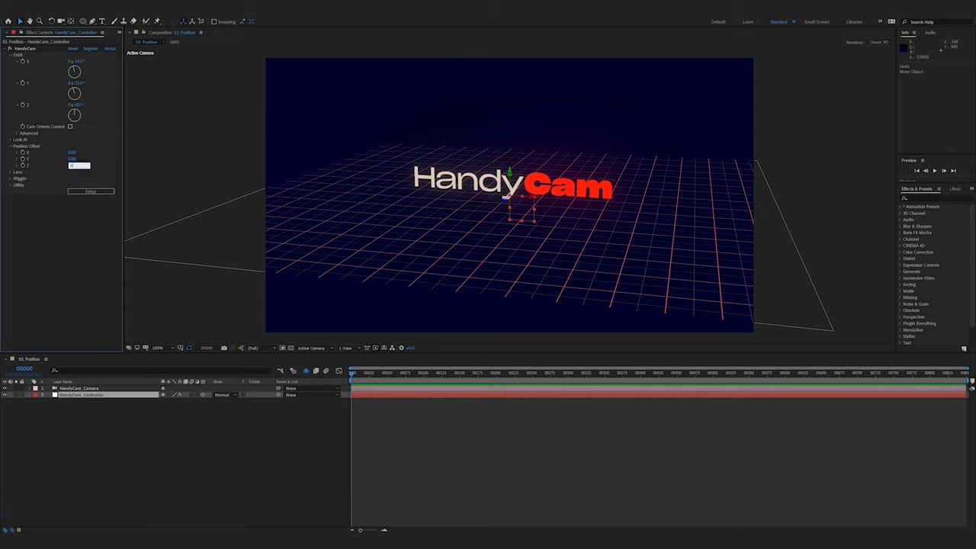
{"action": "key", "text": "Return"}
{"action": "left_click_drag", "start_coordinate": [74, 166], "coordinate": [65, 188]}
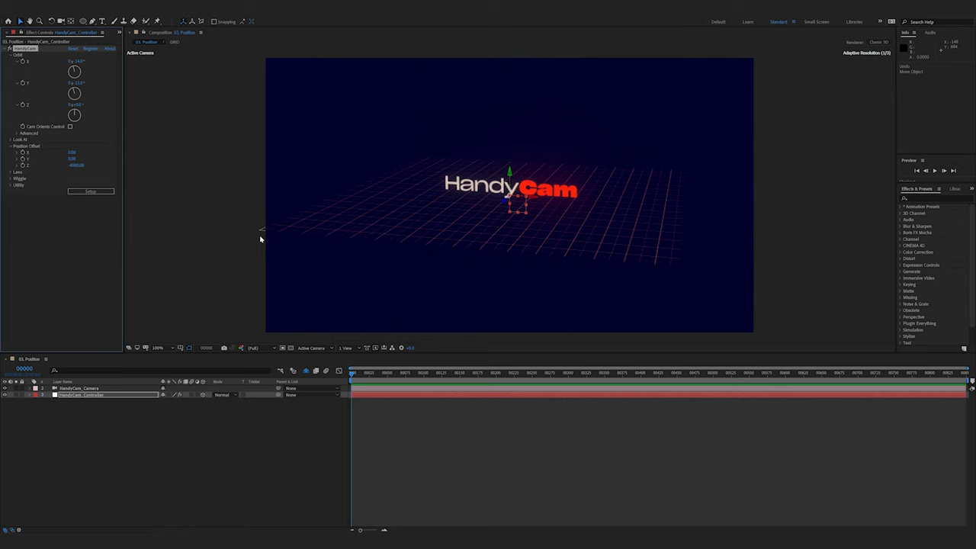
{"action": "key", "text": "ctrl+z"}
{"action": "key", "text": "ctrl+z"}
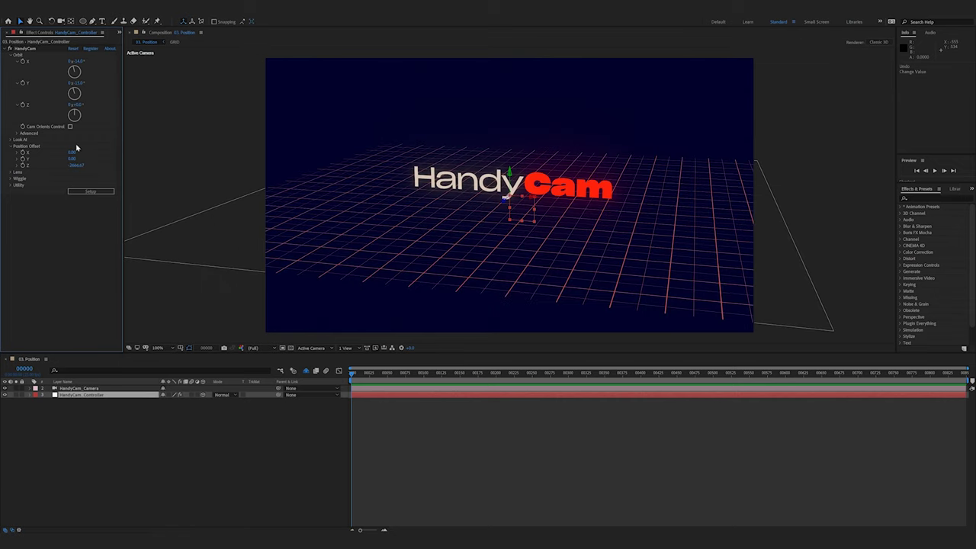
Try a different Orbit Y angle, and set both Orbit Y and Orbit X to 0°
{"action": "left_click_drag", "start_coordinate": [84, 84], "coordinate": [78, 83]}
{"action": "left_click", "coordinate": [79, 83]}
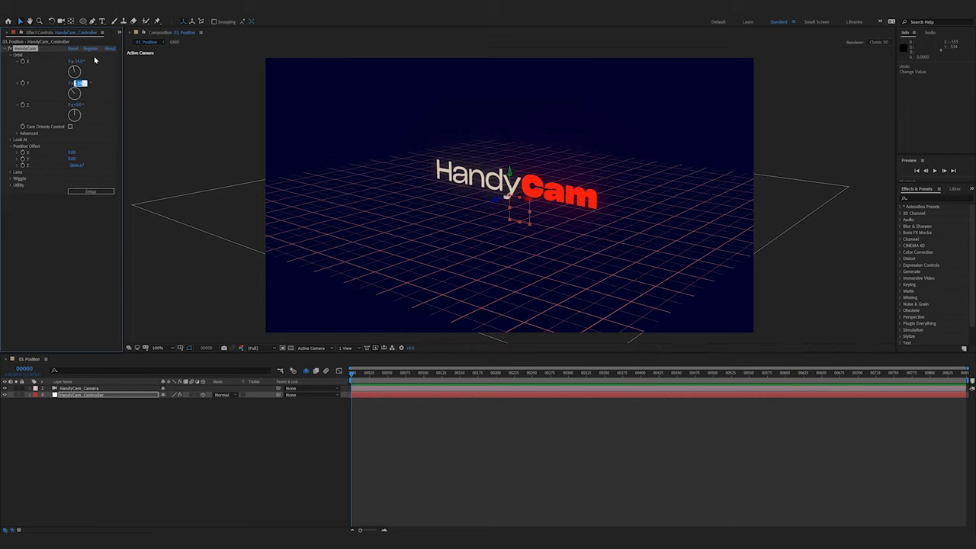
{"action": "type", "text": "0"}
{"action": "key", "text": "shift+Tab"}
{"action": "type", "text": "0"}
{"action": "key", "text": "Return"}
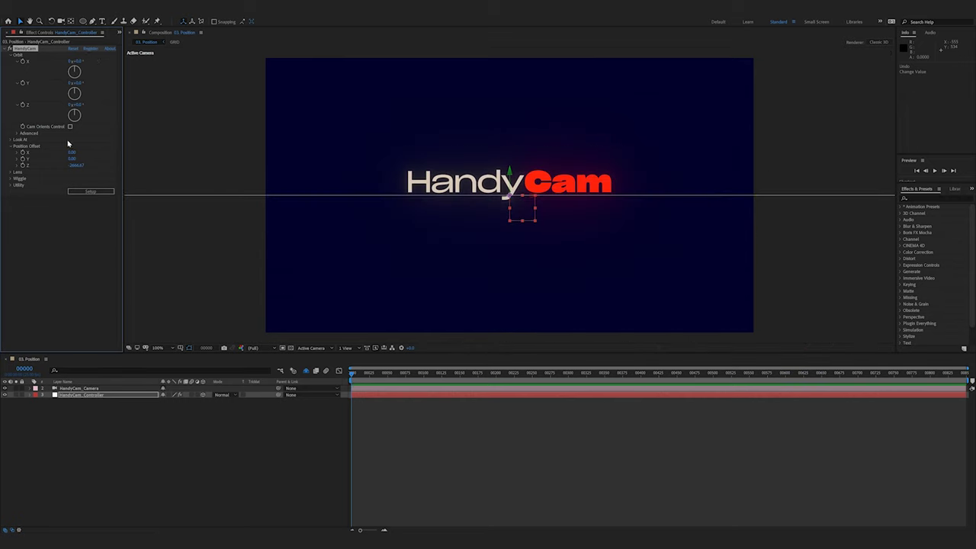
Try dollying the camera with Position Offset Z, undoing that change and the Orbit X reset
{"action": "left_click_drag", "start_coordinate": [73, 164], "coordinate": [103, 171]}
{"action": "key", "text": "ctrl+z"}
{"action": "key", "text": "ctrl+z"}
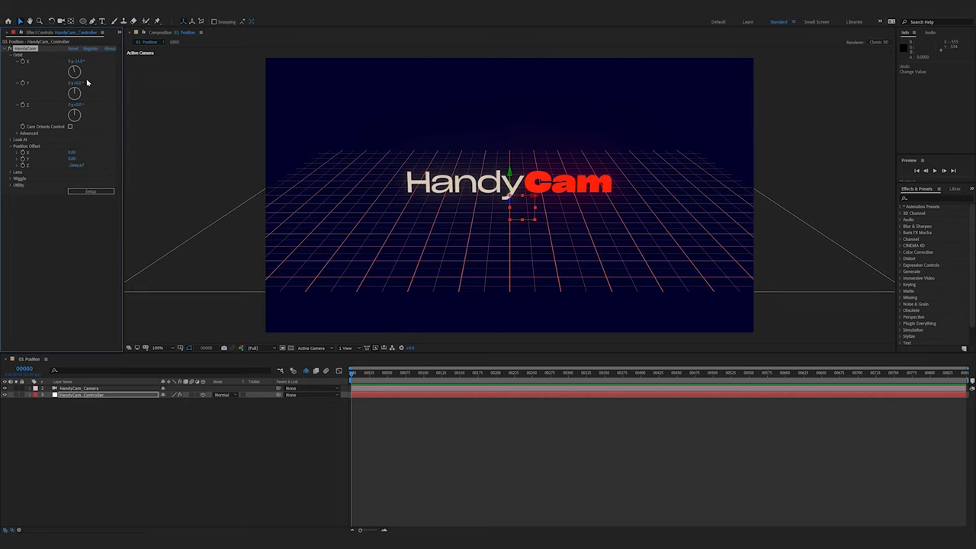
Rotate the camera with Orbit Y and bring it closer with Position Offset Z
{"action": "left_click_drag", "start_coordinate": [87, 82], "coordinate": [91, 97]}
{"action": "left_click_drag", "start_coordinate": [73, 166], "coordinate": [104, 175]}
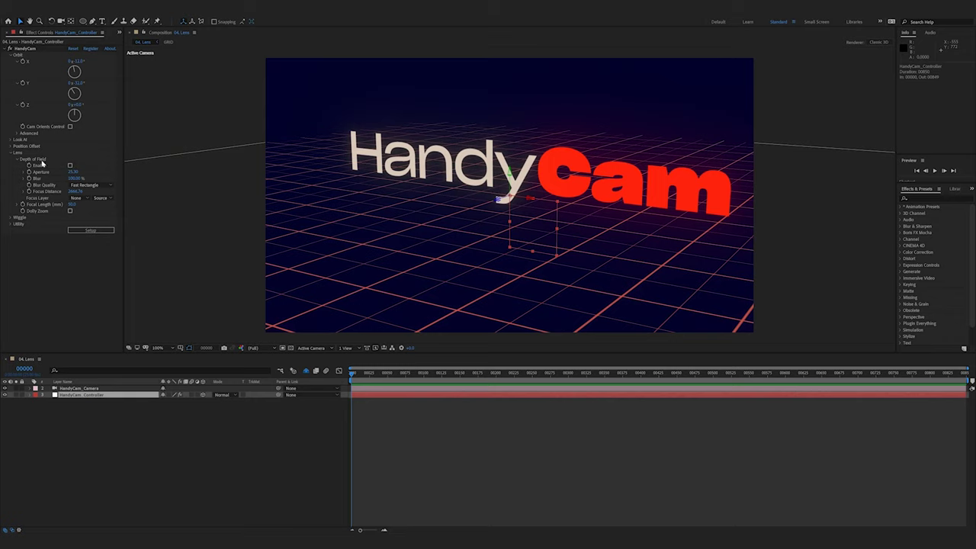
In the 04. Lens composition, enable Depth of Field on the HandyCam_Controller layer
{"action": "left_click", "coordinate": [71, 166]}
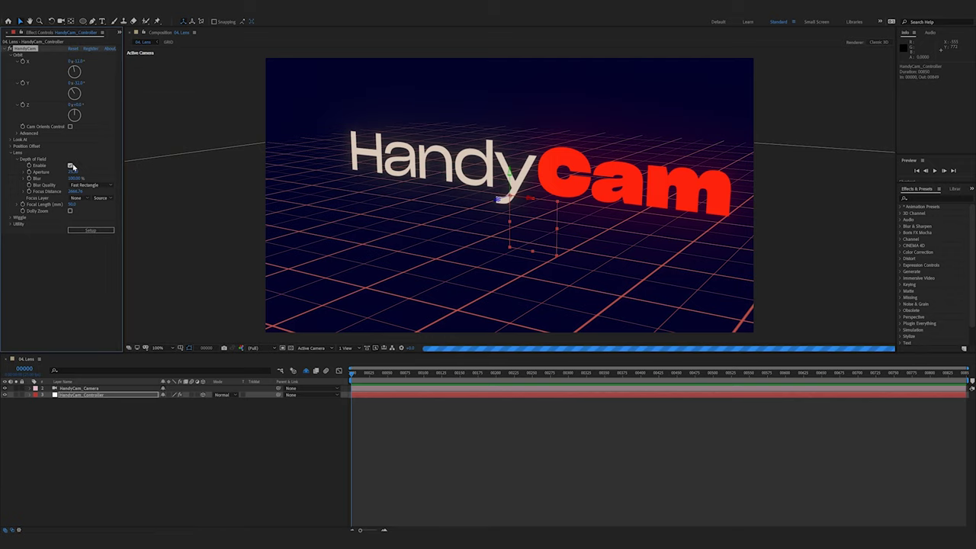
{"action": "left_click", "coordinate": [87, 389]}
{"action": "left_click", "coordinate": [82, 395]}
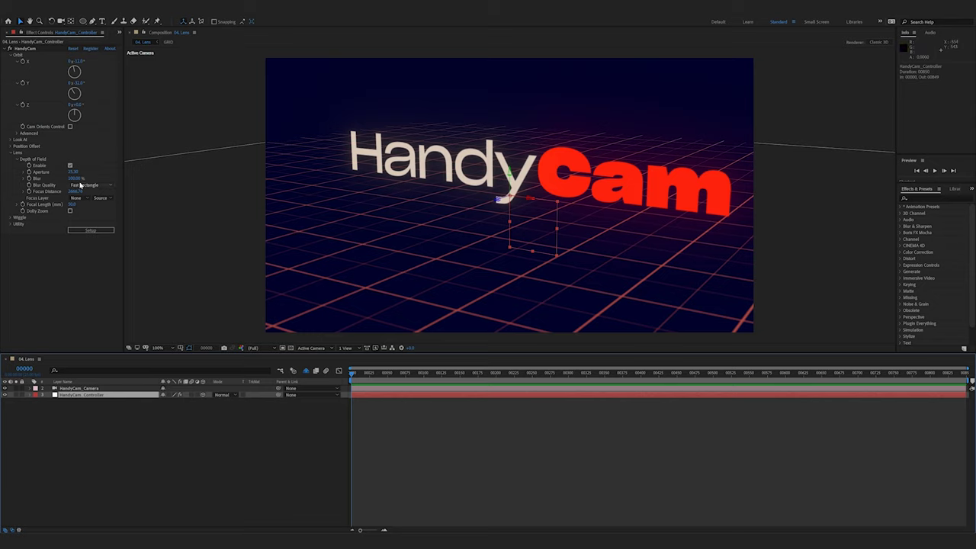
Increase the depth of field Aperture and set Blur to 244%, leaving Blur Quality on Fast Rectangle
{"action": "left_click_drag", "start_coordinate": [72, 172], "coordinate": [84, 173]}
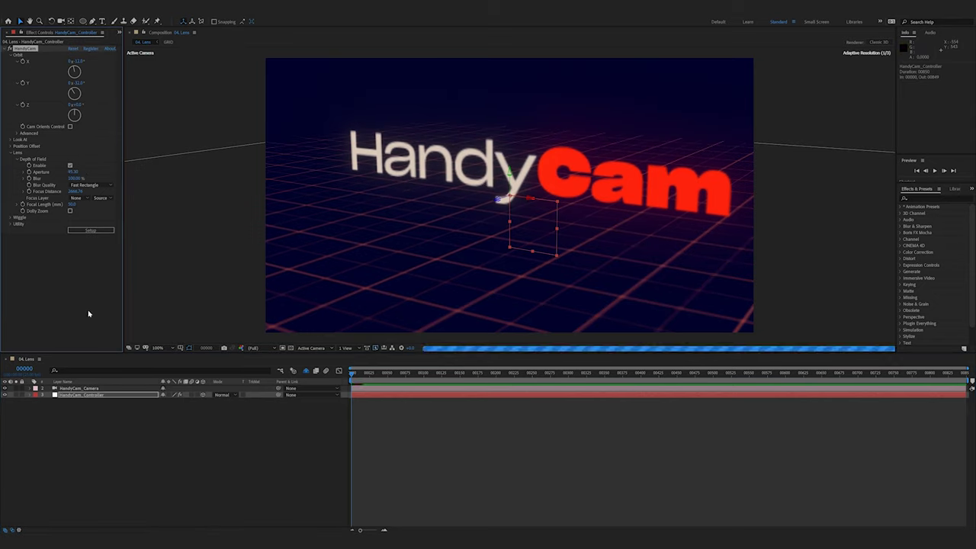
{"action": "left_click_drag", "start_coordinate": [75, 178], "coordinate": [129, 183]}
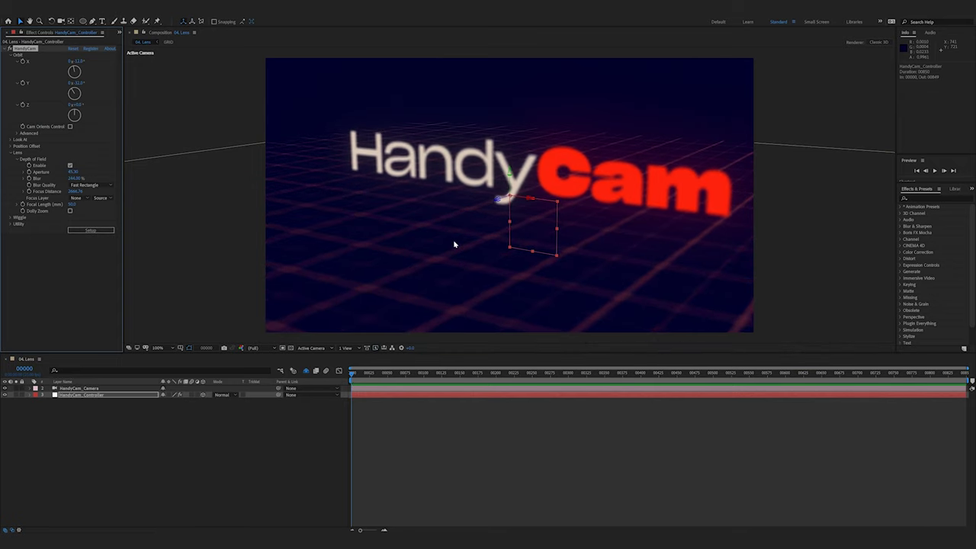
{"action": "left_click", "coordinate": [92, 185]}
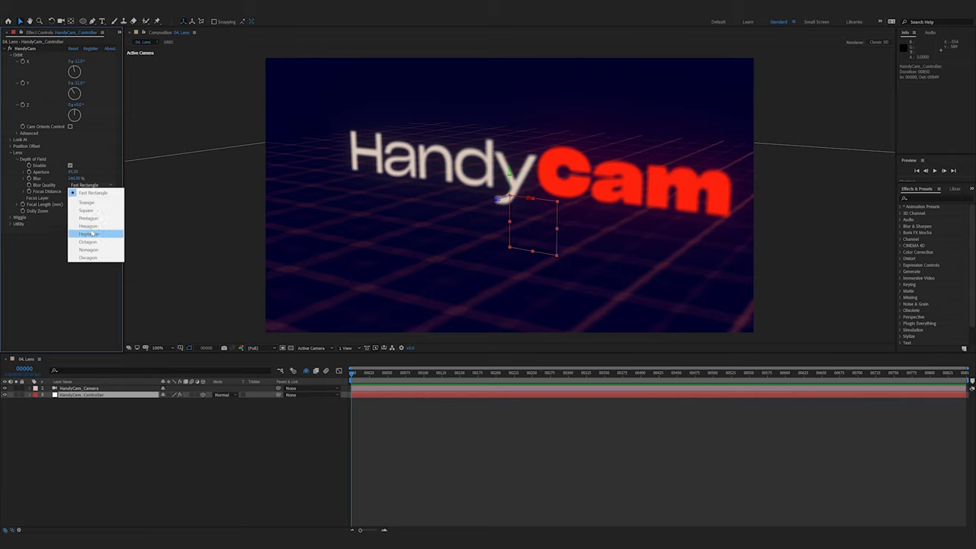
{"action": "left_click", "coordinate": [98, 182]}
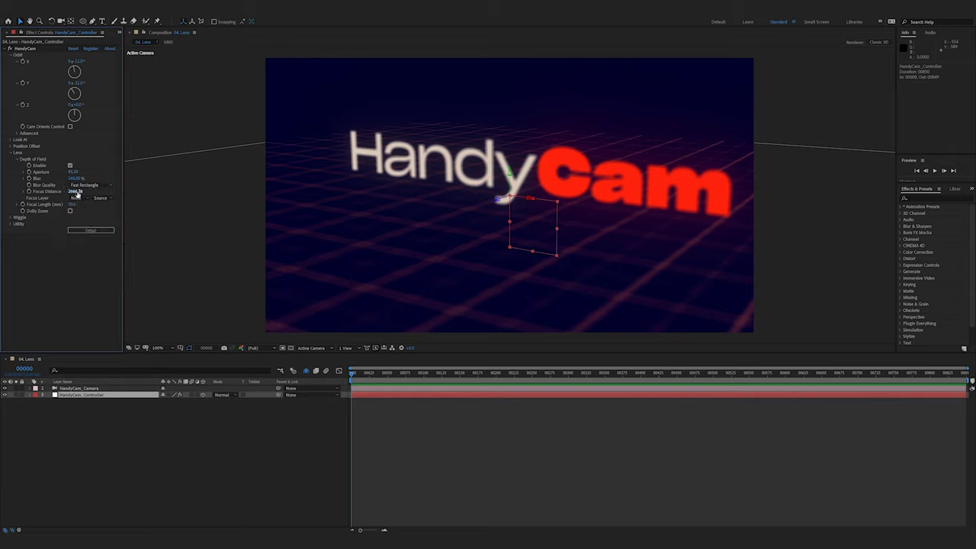
Reduce the Focus Distance to about 736.76, leaving the Focus Layer set to None
{"action": "left_click_drag", "start_coordinate": [77, 192], "coordinate": [31, 208]}
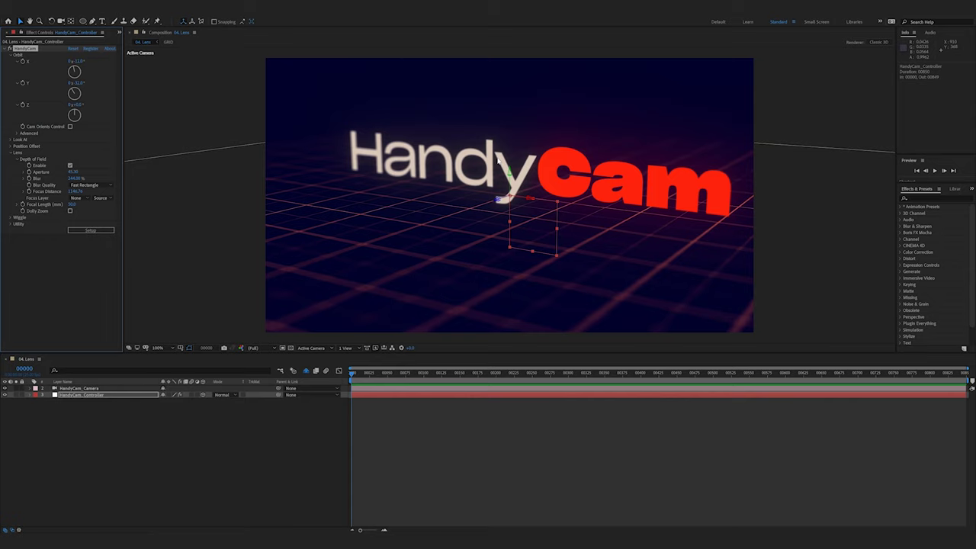
{"action": "left_click", "coordinate": [78, 198]}
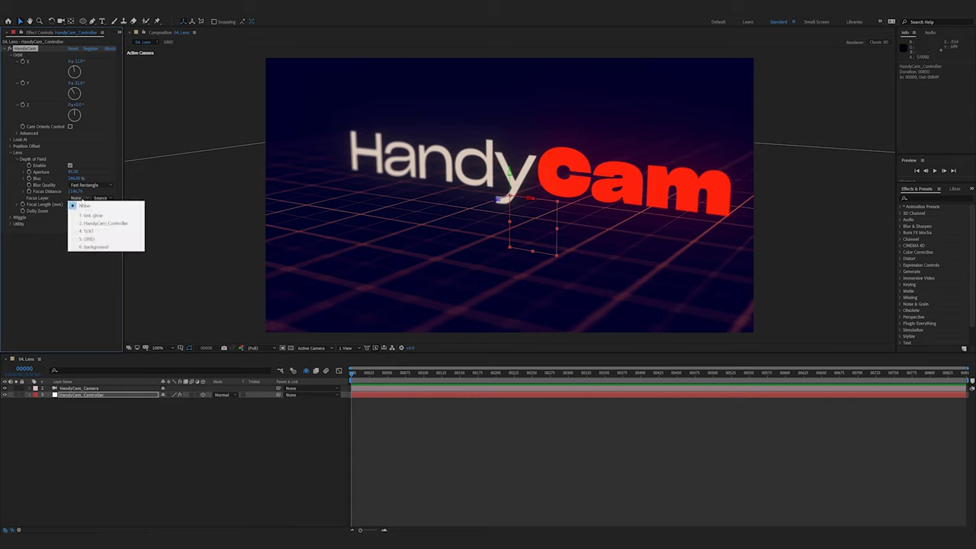
{"action": "left_click", "coordinate": [79, 196]}
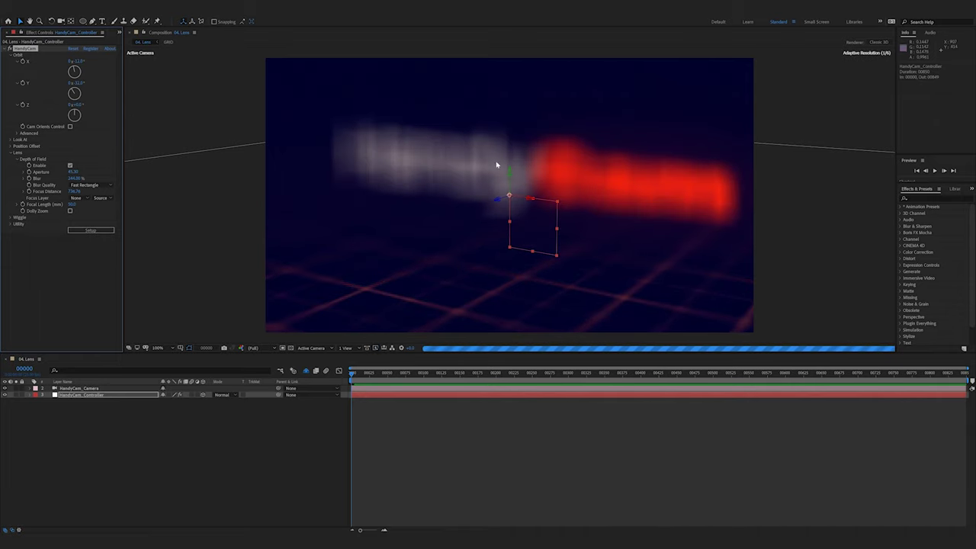
Set the depth of field Focus Layer to 4. TEXT
{"action": "left_click", "coordinate": [78, 198]}
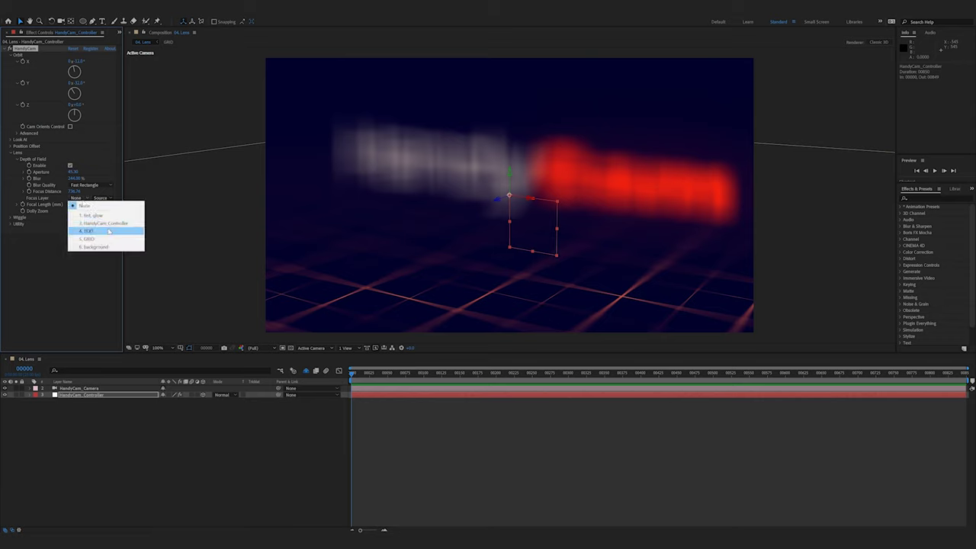
{"action": "left_click", "coordinate": [107, 231]}
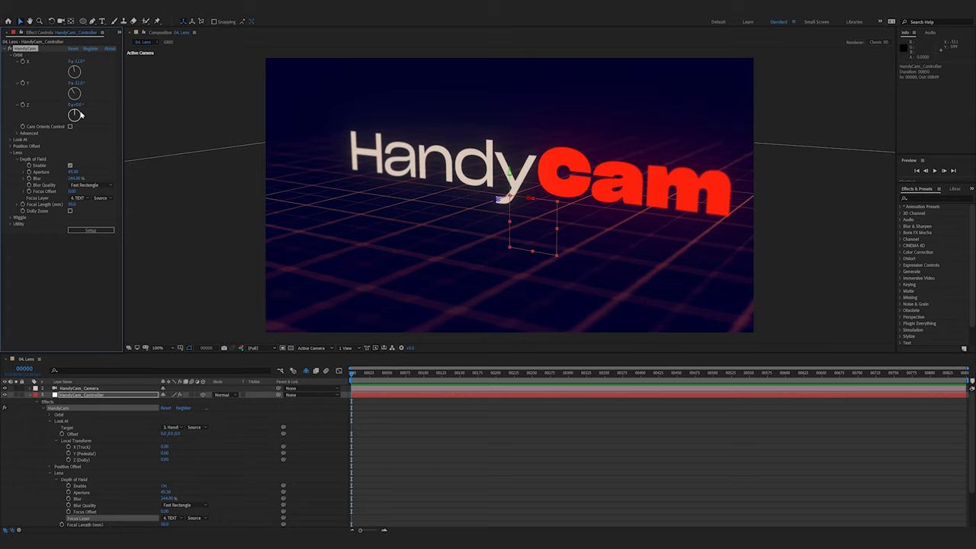
Try moving the camera far back and close in with Position Offset Z to test the focus, undoing each change
{"action": "left_click", "coordinate": [11, 147]}
{"action": "left_click_drag", "start_coordinate": [74, 166], "coordinate": [11, 175]}
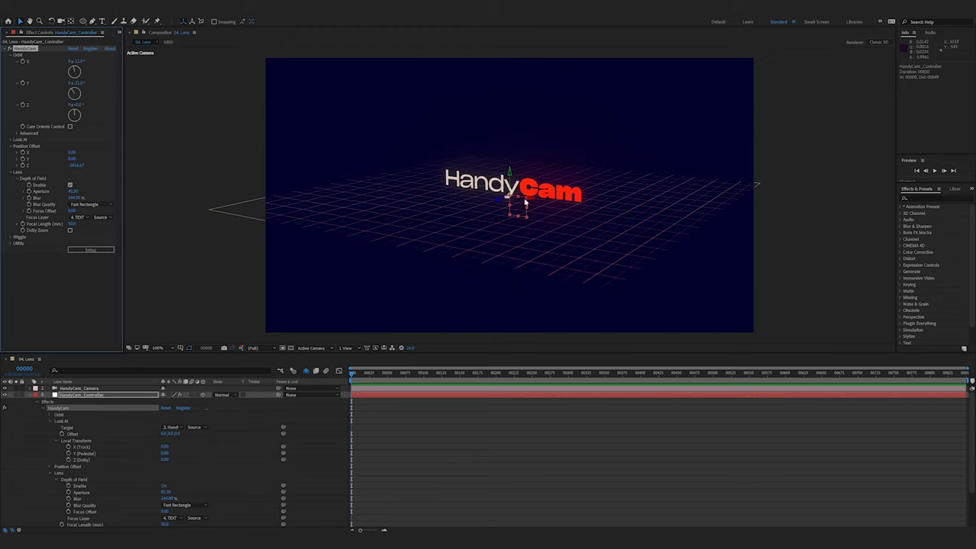
{"action": "key", "text": "ctrl+z"}
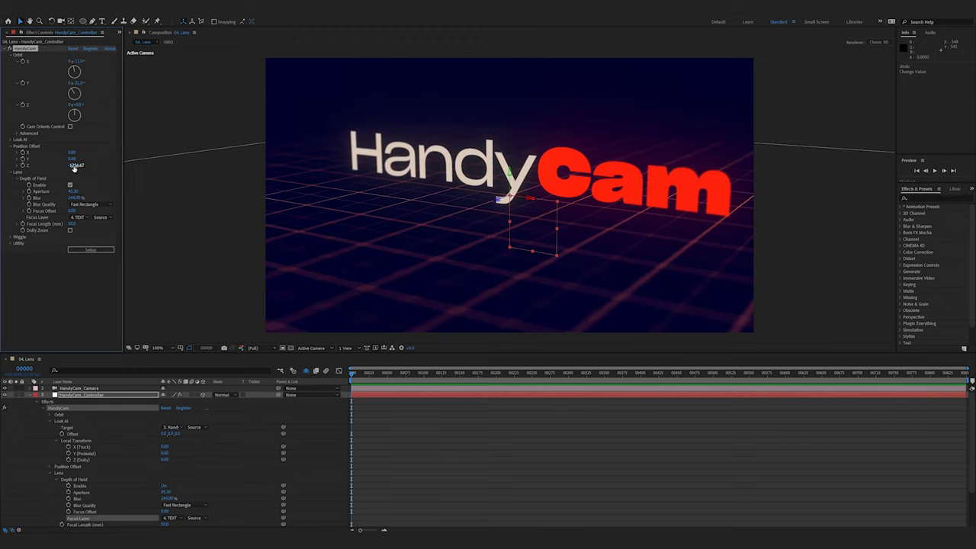
{"action": "mouse_move", "coordinate": [77, 165]}
{"action": "left_mouse_down"}
{"action": "mouse_move", "coordinate": [110, 166]}
{"action": "mouse_move", "coordinate": [85, 166]}
{"action": "left_mouse_up"}
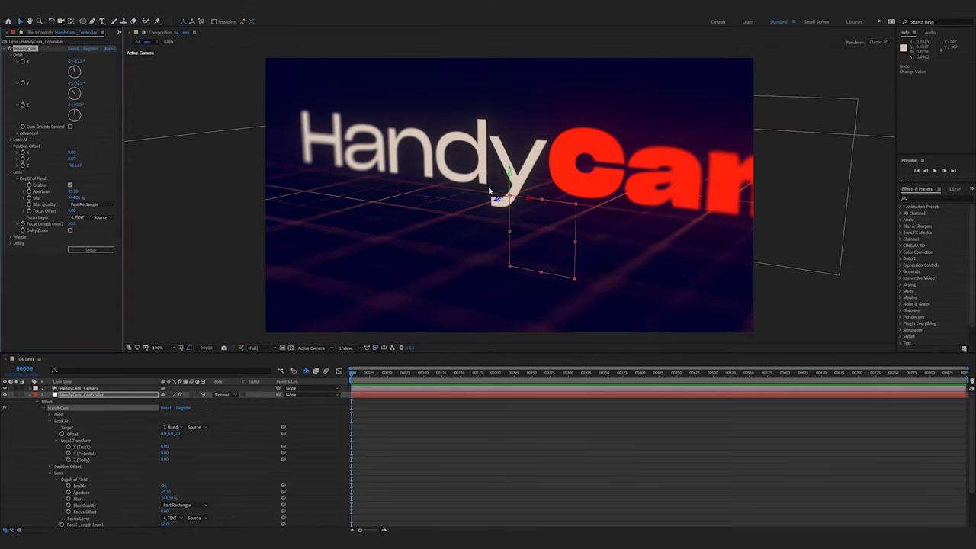
{"action": "key", "text": "ctrl+z"}
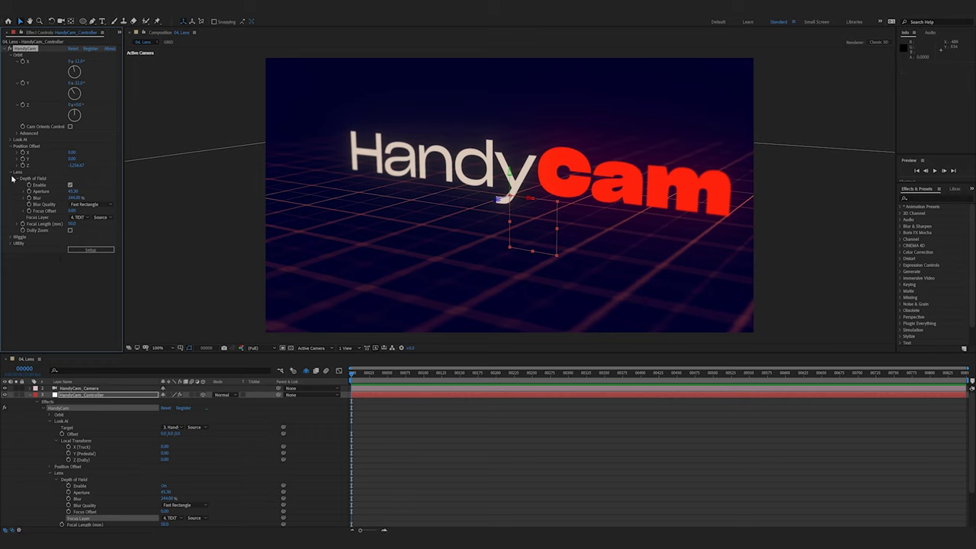
Collapse the Position Offset and Look At settings, and set the Focus Layer back to None
{"action": "left_click", "coordinate": [15, 148]}
{"action": "left_click", "coordinate": [11, 146]}
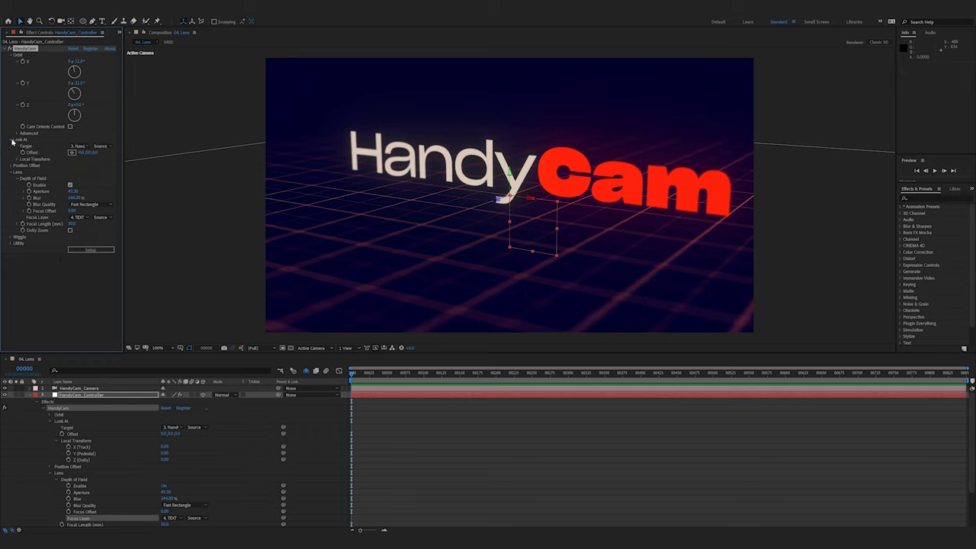
{"action": "left_click", "coordinate": [11, 145]}
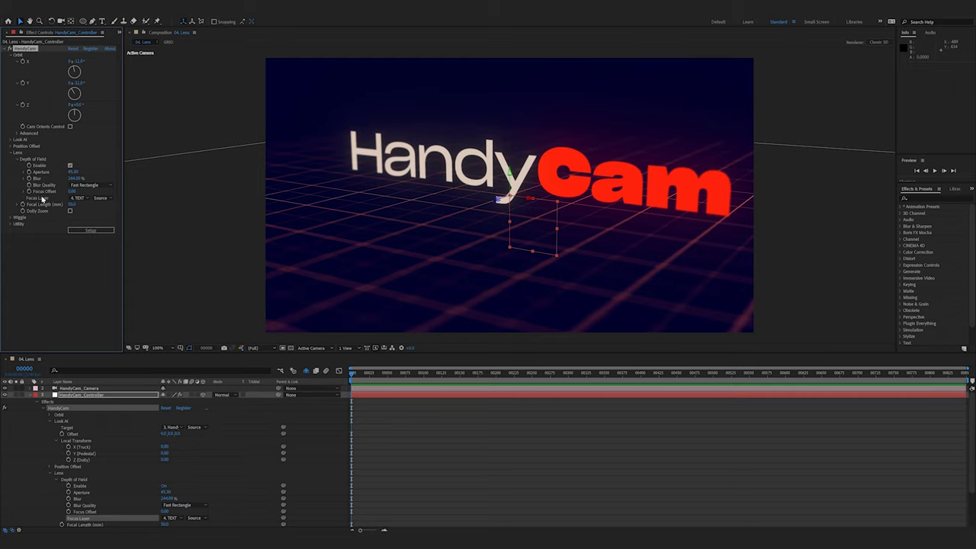
{"action": "left_click", "coordinate": [83, 198]}
{"action": "left_click", "coordinate": [80, 202]}
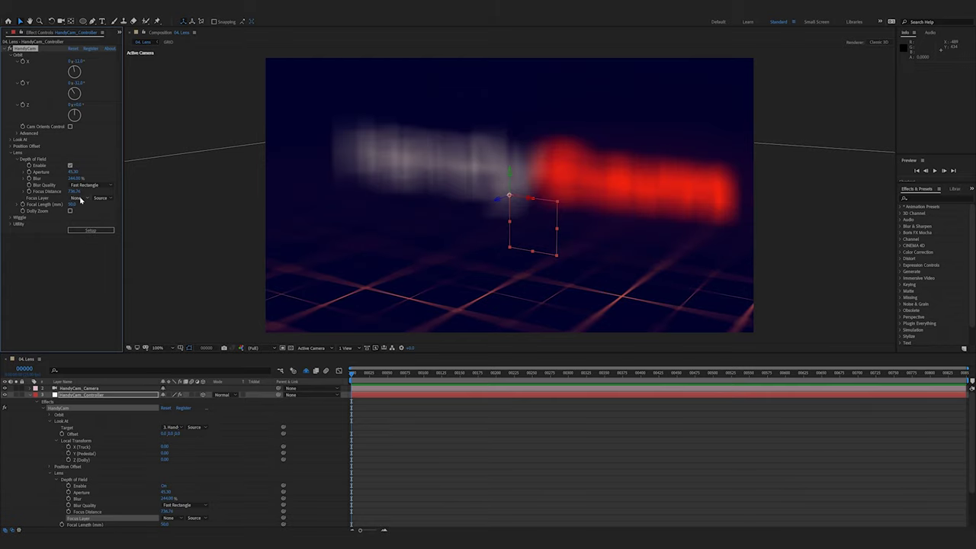
Set the depth of field Focus Layer to 4. TEXT, and try a negative Focus Offset before undoing that offset
{"action": "left_click", "coordinate": [74, 198]}
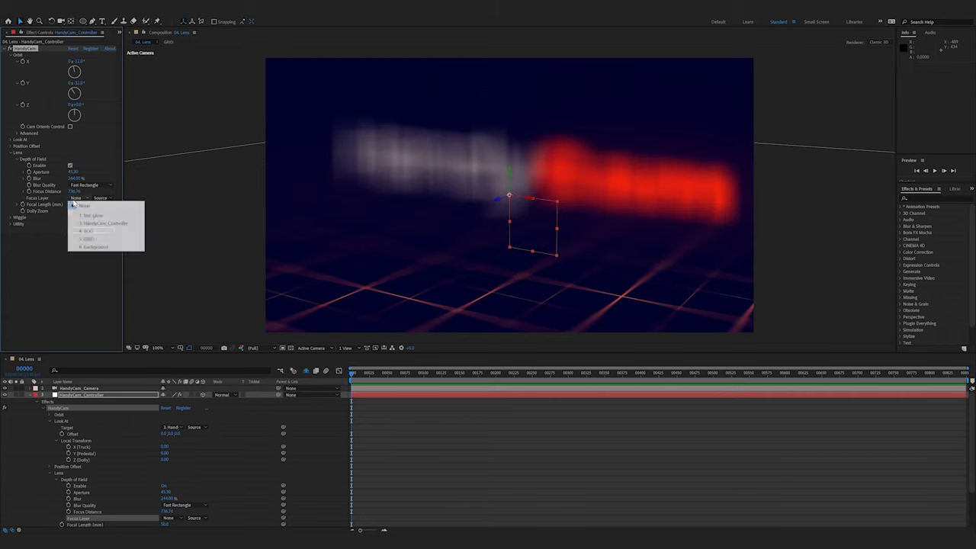
{"action": "left_click", "coordinate": [91, 230]}
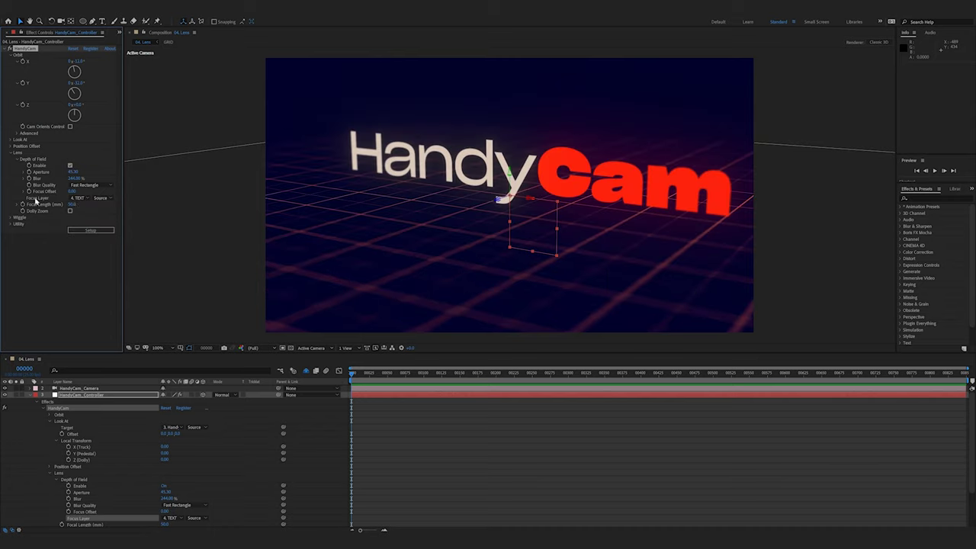
{"action": "left_click_drag", "start_coordinate": [71, 191], "coordinate": [138, 206]}
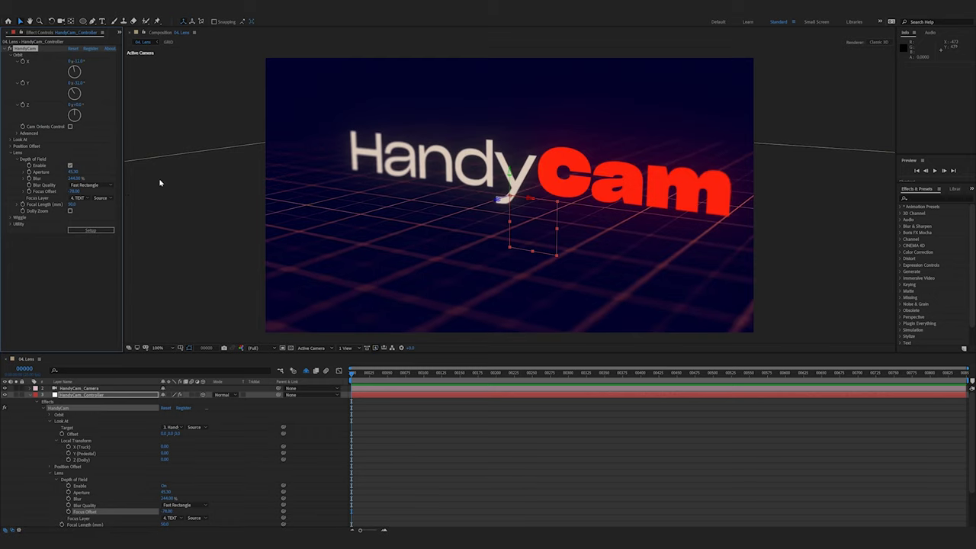
{"action": "key", "text": "ctrl+z"}
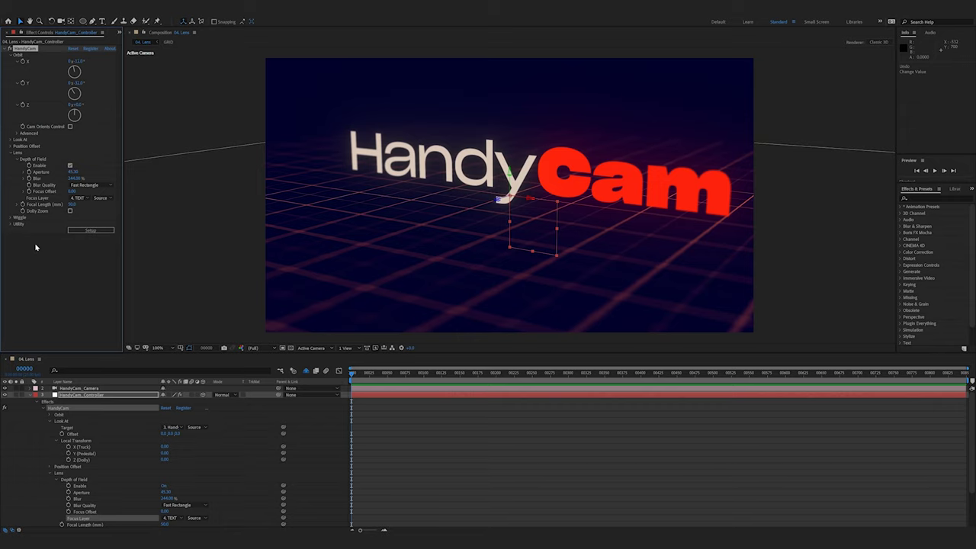
Collapse the HandyCam_Controller layer's properties and try the Focal Length at 1 mm and at a much longer value
{"action": "left_click", "coordinate": [96, 395]}
{"action": "key", "text": "u"}
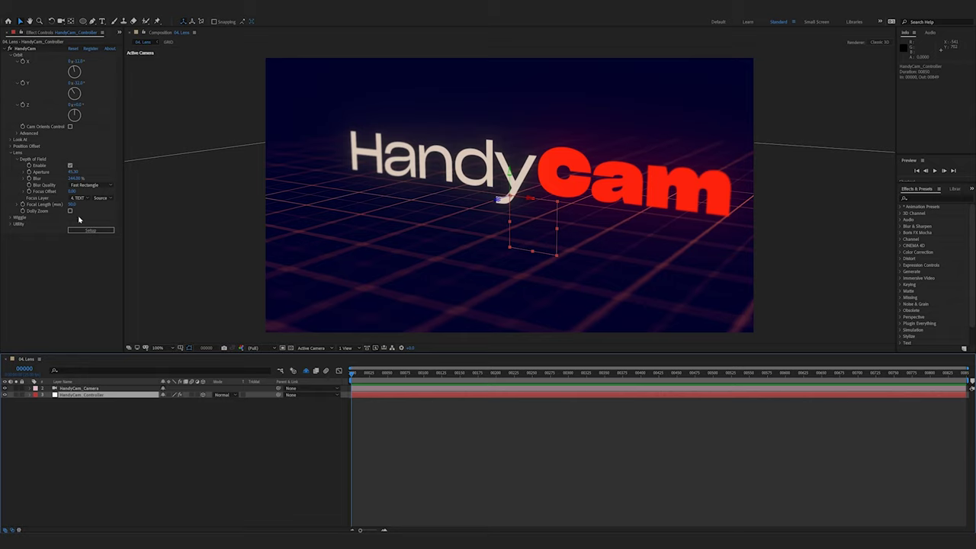
{"action": "mouse_move", "coordinate": [72, 206]}
{"action": "left_mouse_down"}
{"action": "mouse_move", "coordinate": [80, 204]}
{"action": "mouse_move", "coordinate": [71, 205]}
{"action": "left_mouse_up"}
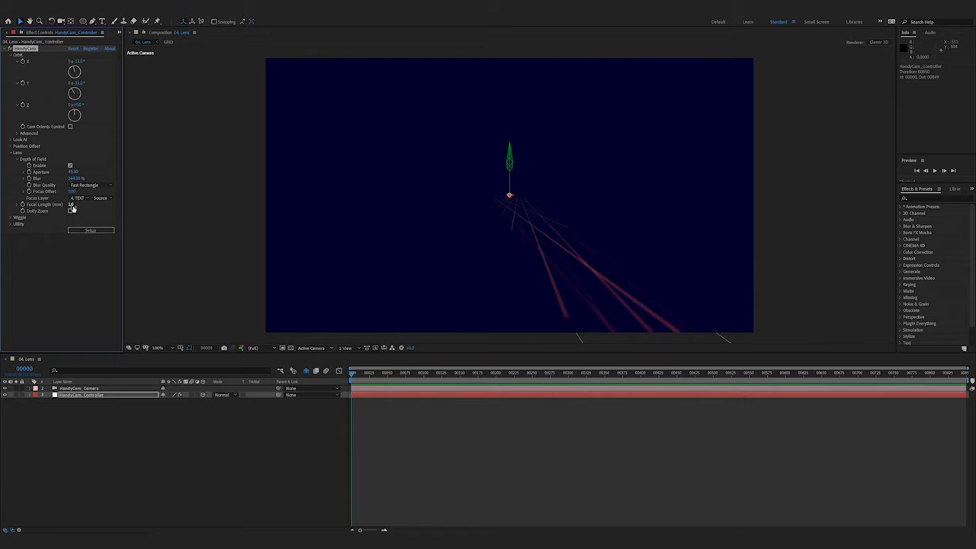
{"action": "left_click_drag", "start_coordinate": [72, 206], "coordinate": [77, 207]}
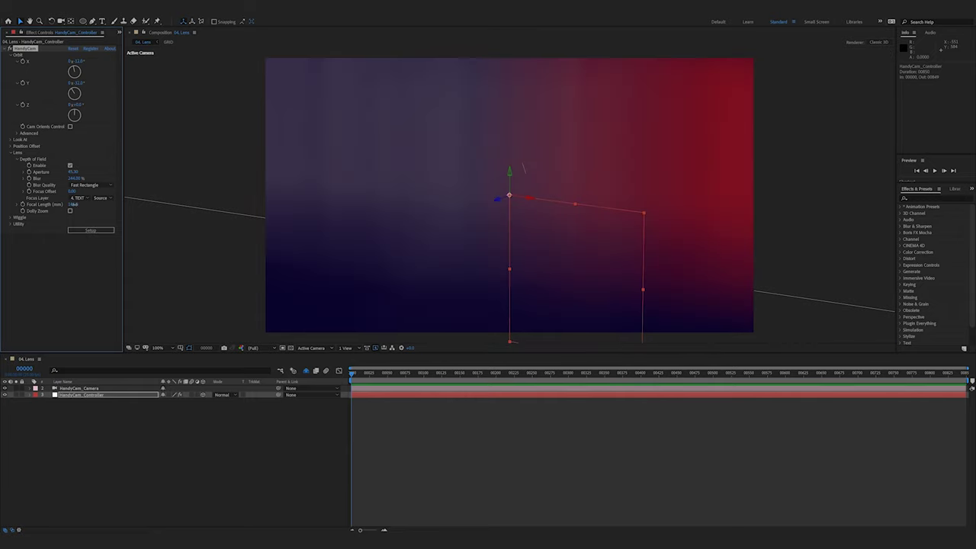
{"action": "left_click_drag", "start_coordinate": [74, 205], "coordinate": [72, 206]}
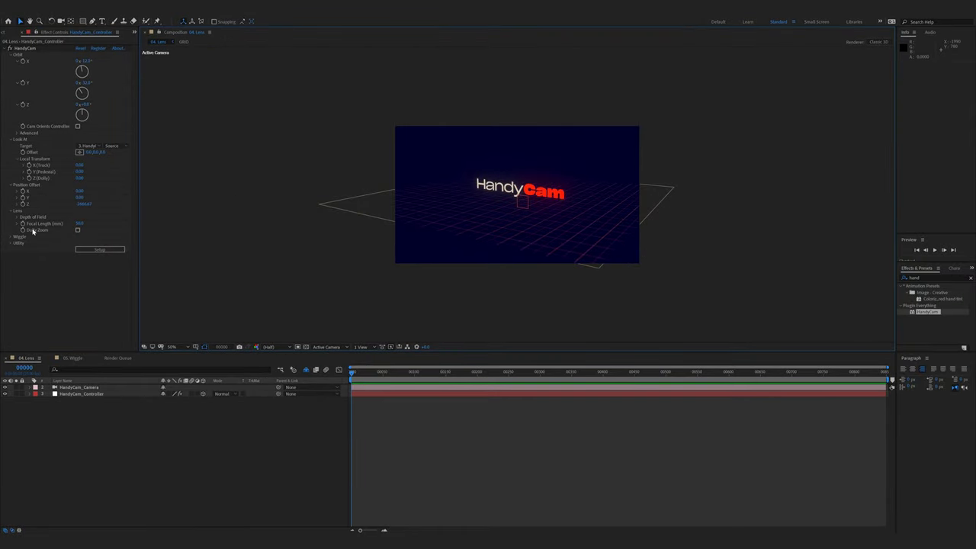
Enable Dolly Zoom and test it with a longer Focal Length, undo that change, and try a shorter one
{"action": "left_click", "coordinate": [77, 232]}
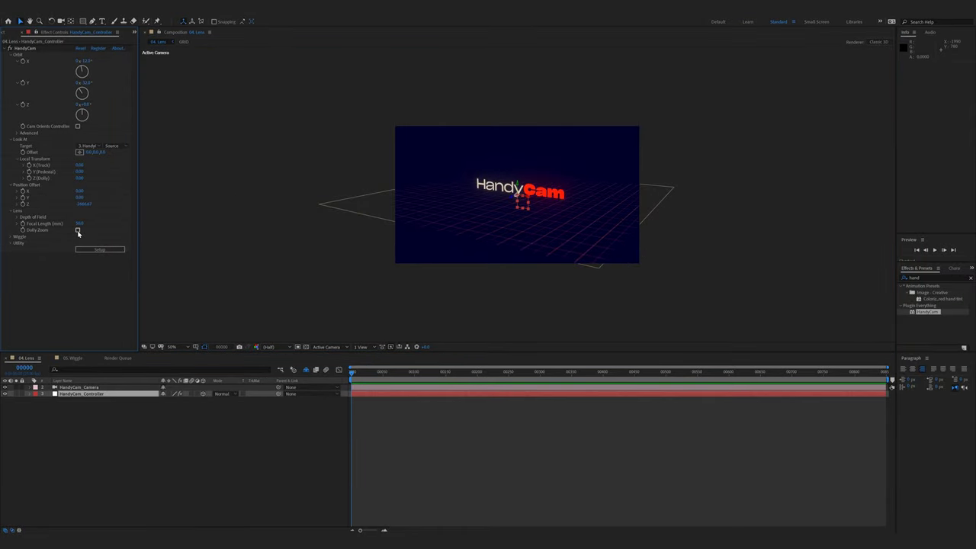
{"action": "left_click", "coordinate": [77, 230]}
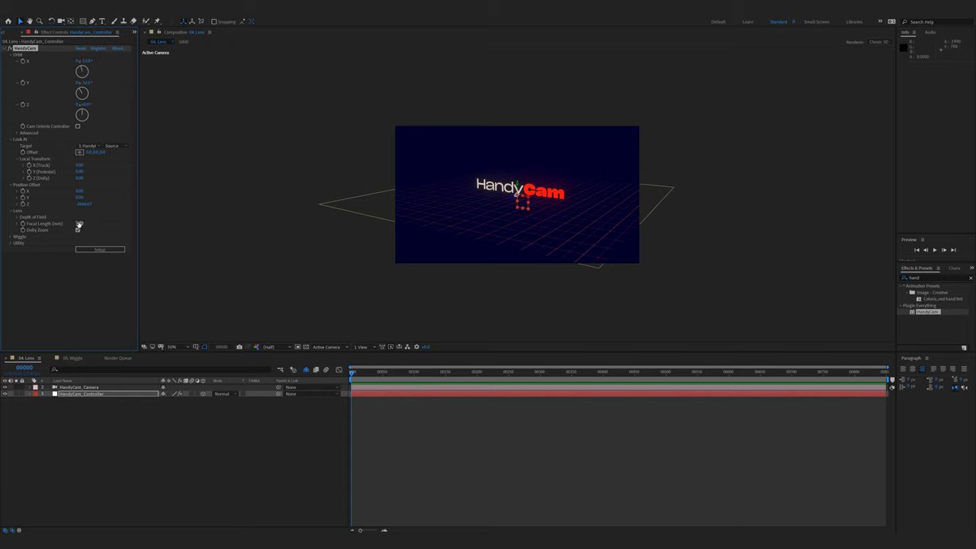
{"action": "left_click_drag", "start_coordinate": [80, 223], "coordinate": [232, 251]}
{"action": "key", "text": "ctrl+z"}
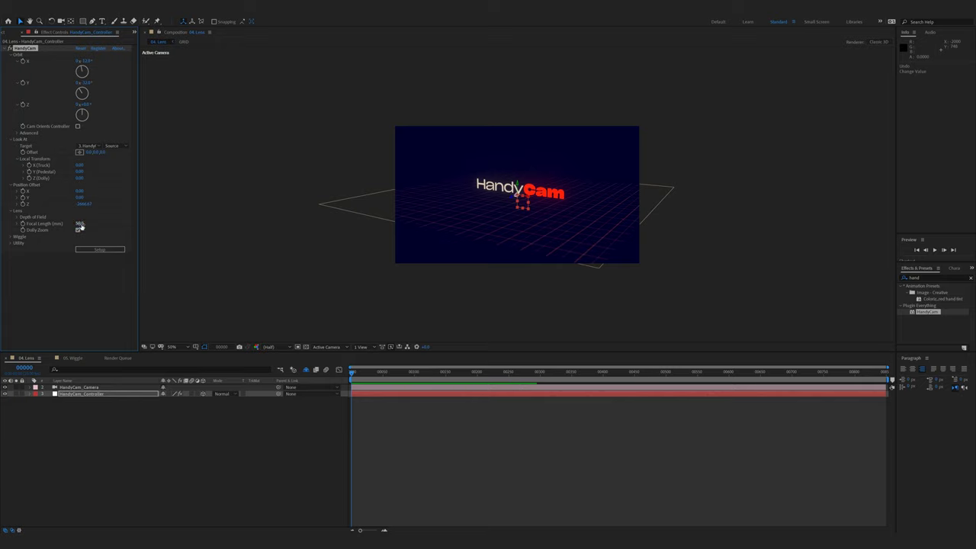
{"action": "left_click_drag", "start_coordinate": [79, 224], "coordinate": [11, 221]}
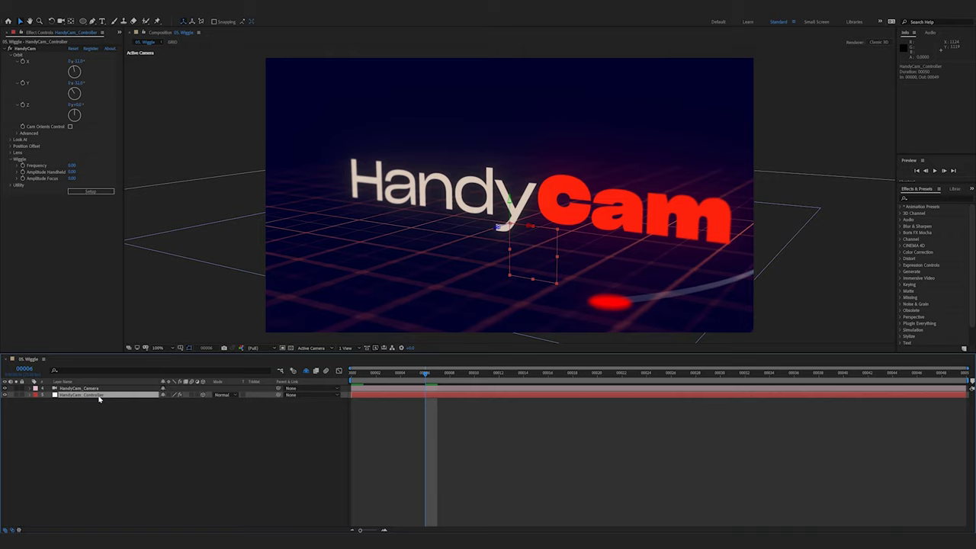
Set the Wiggle Frequency to 5 and the Amplitude Handheld to 10
{"action": "left_click", "coordinate": [23, 160]}
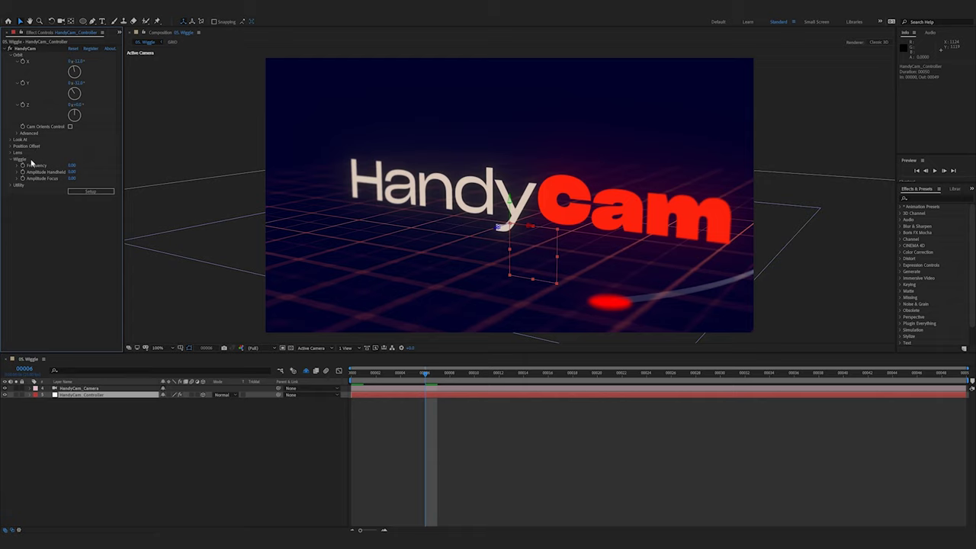
{"action": "left_click_drag", "start_coordinate": [71, 165], "coordinate": [79, 166]}
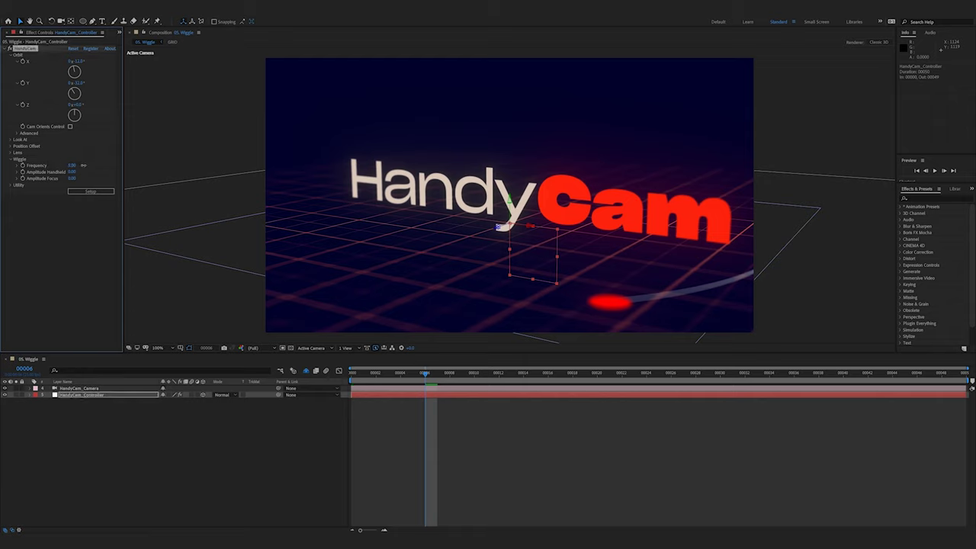
{"action": "left_click", "coordinate": [76, 166]}
{"action": "type", "text": "5"}
{"action": "key", "text": "Return"}
{"action": "left_click", "coordinate": [74, 172]}
{"action": "type", "text": "0.5"}
{"action": "key", "text": "Return"}
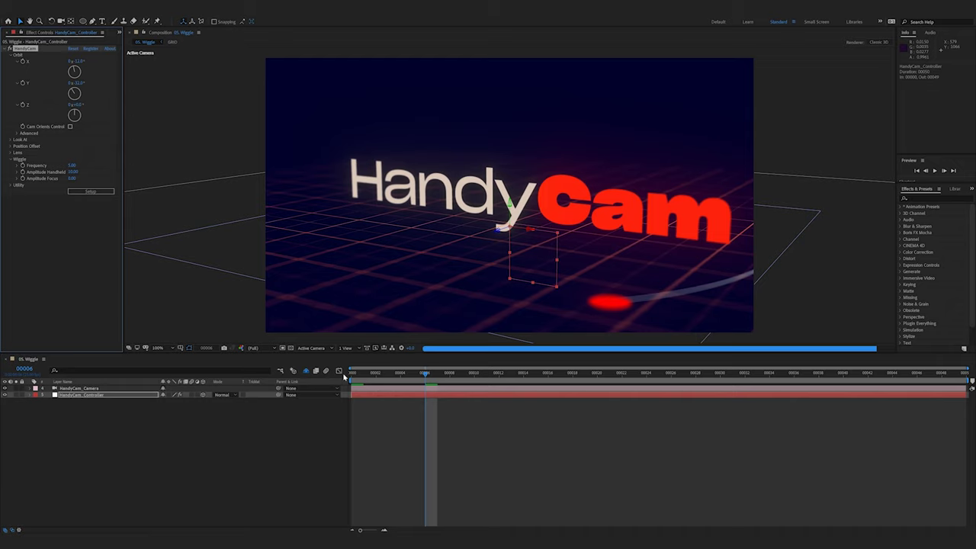
Preview the camera wiggle from the first frame, and scrub and step back through the frames to examine the shake
{"action": "key", "text": "Home"}
{"action": "key", "text": "space"}
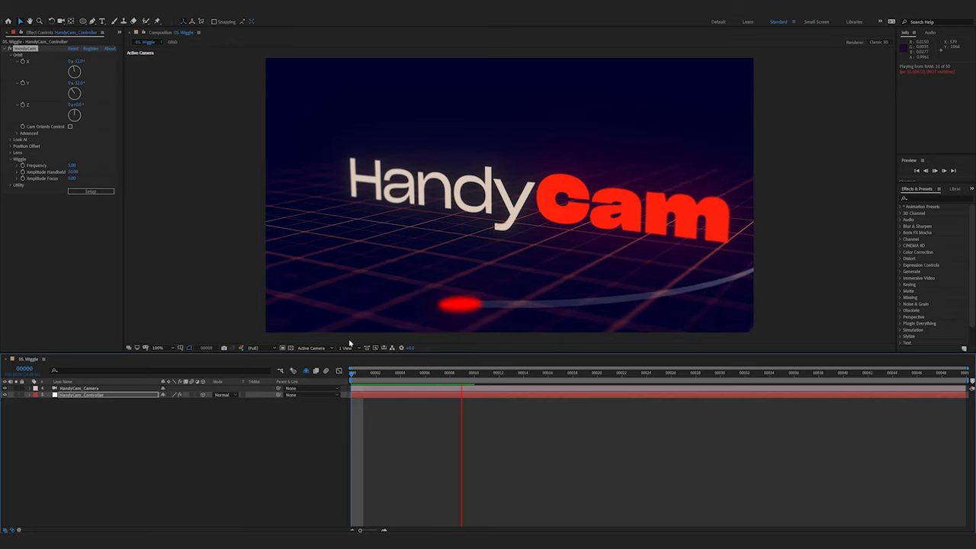
{"action": "mouse_move", "coordinate": [404, 375]}
{"action": "left_mouse_down"}
{"action": "mouse_move", "coordinate": [359, 375]}
{"action": "mouse_move", "coordinate": [462, 376]}
{"action": "mouse_move", "coordinate": [375, 381]}
{"action": "mouse_move", "coordinate": [424, 375]}
{"action": "mouse_move", "coordinate": [388, 375]}
{"action": "mouse_move", "coordinate": [399, 375]}
{"action": "mouse_move", "coordinate": [357, 393]}
{"action": "mouse_move", "coordinate": [425, 391]}
{"action": "mouse_move", "coordinate": [376, 391]}
{"action": "mouse_move", "coordinate": [411, 391]}
{"action": "left_mouse_up"}
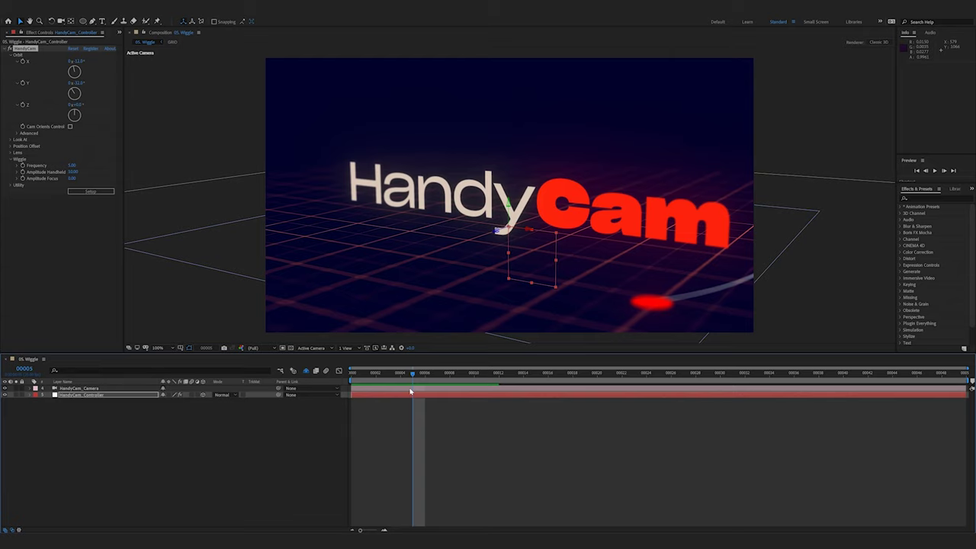
{"action": "left_click_drag", "start_coordinate": [411, 375], "coordinate": [487, 384]}
{"action": "key", "text": "Page_Up"}
{"action": "key", "text": "Page_Up"}
{"action": "key", "text": "Page_Up"}
{"action": "key", "text": "Page_Up"}
{"action": "key", "text": "Page_Up"}
{"action": "key", "text": "Page_Up"}
{"action": "key", "text": "Page_Up"}
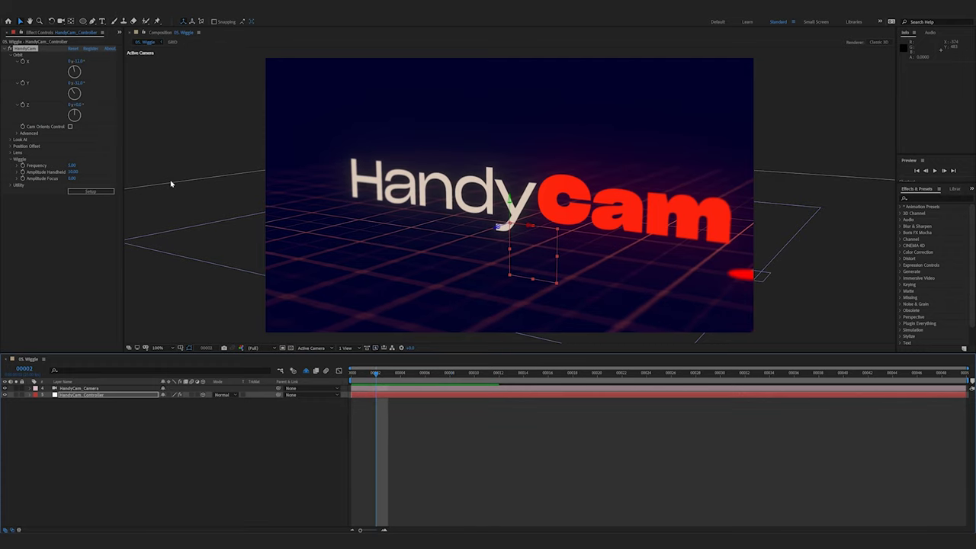
Raise the Wiggle Amplitude Focus and preview the focus variation from the first frame
{"action": "left_click_drag", "start_coordinate": [70, 180], "coordinate": [77, 178]}
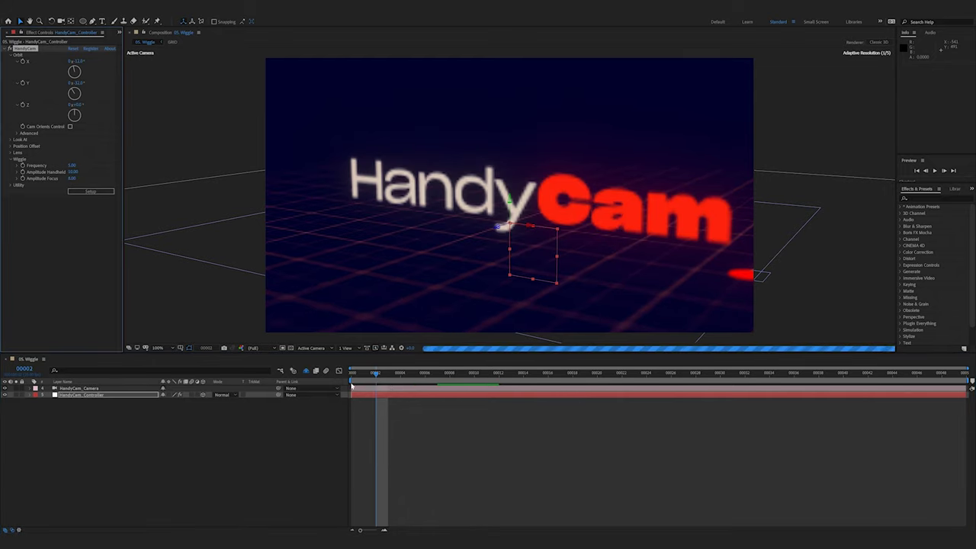
{"action": "left_click_drag", "start_coordinate": [377, 377], "coordinate": [351, 377]}
{"action": "key", "text": "space"}
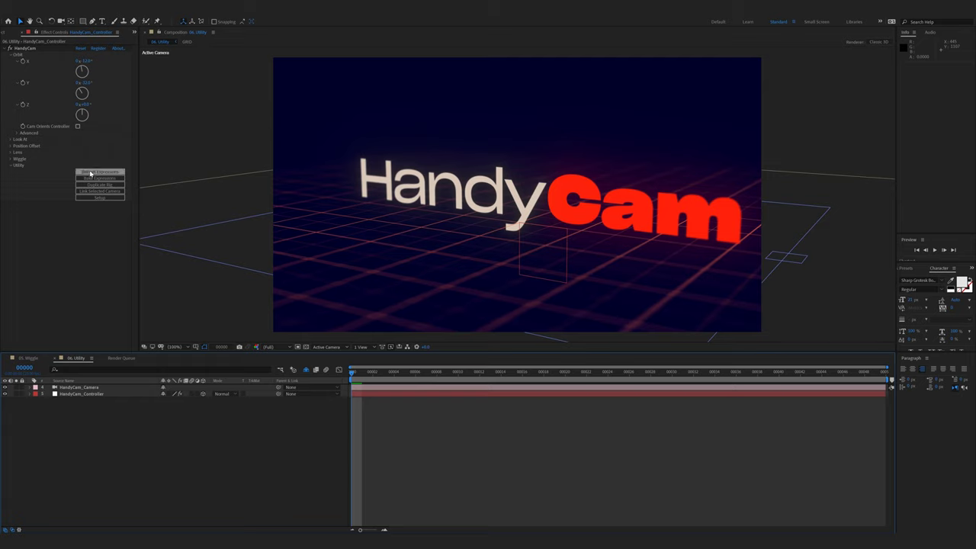
Reveal the HandyCam_Camera layer's expressions in the 06. Utility composition and delete the Point of Interest expression
{"action": "left_click", "coordinate": [63, 390]}
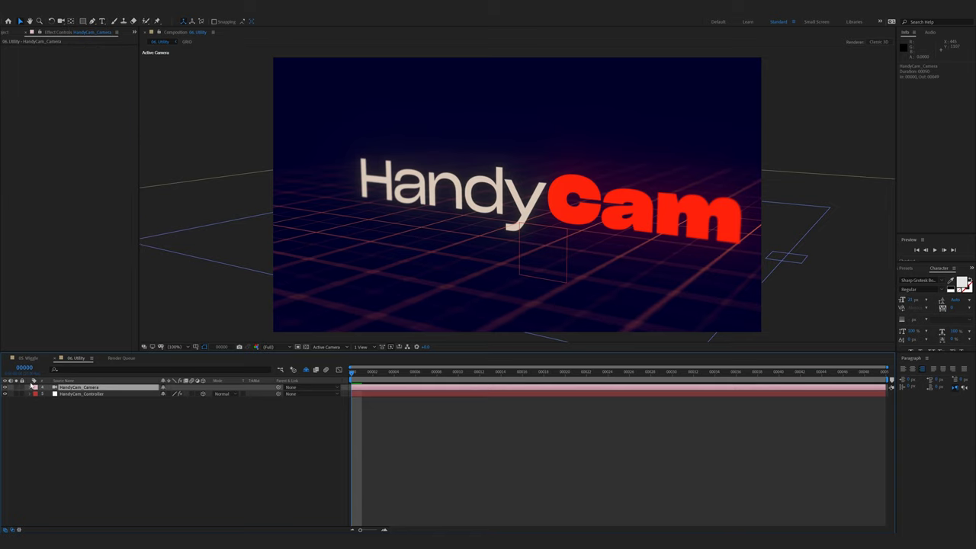
{"action": "key", "text": "e"}
{"action": "key", "text": "e"}
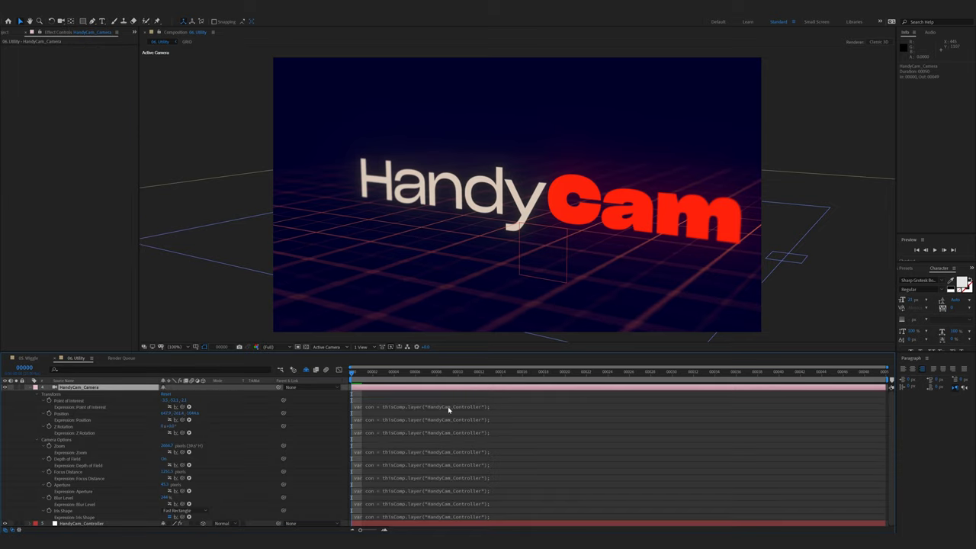
{"action": "left_click", "coordinate": [450, 410]}
{"action": "key", "text": "BackSpace"}
{"action": "left_click", "coordinate": [314, 450]}
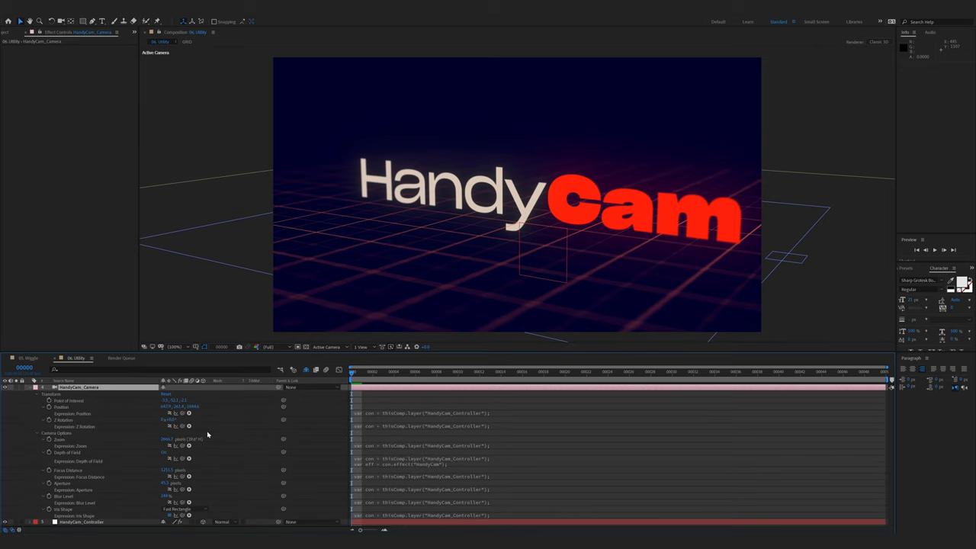
Bake the camera rig's expressions into keyframes, and try deleting the HandyCam_Controller layer, undoing the deletion
{"action": "left_click", "coordinate": [88, 523]}
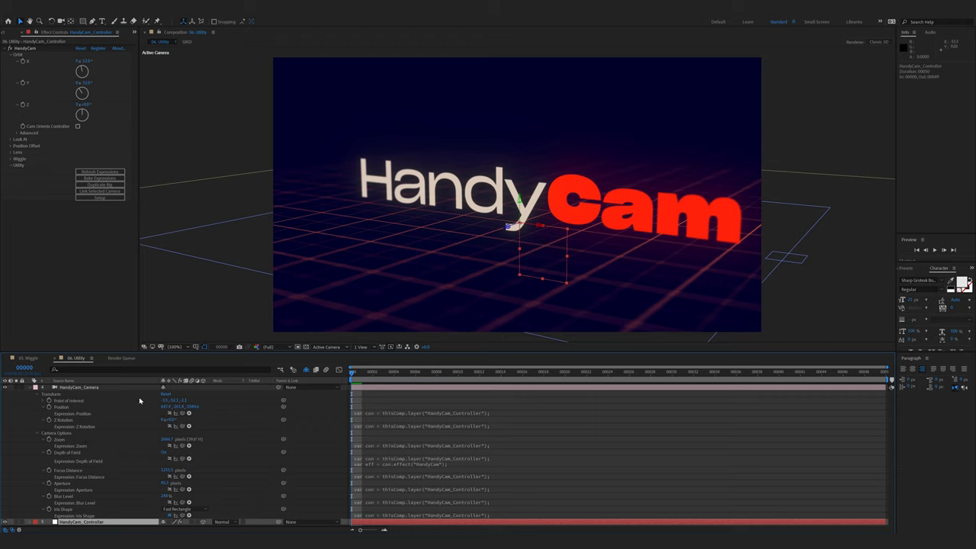
{"action": "left_click", "coordinate": [100, 178]}
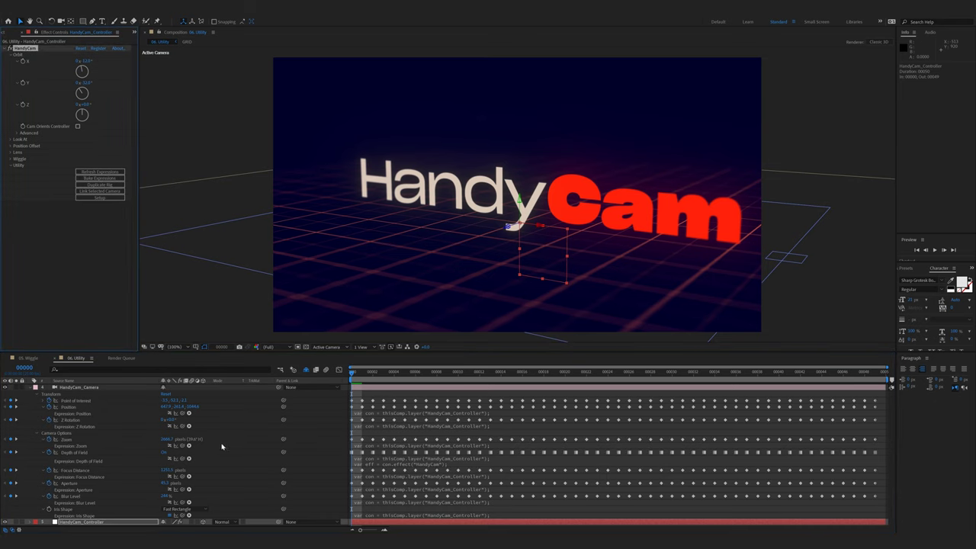
{"action": "key", "text": "Delete"}
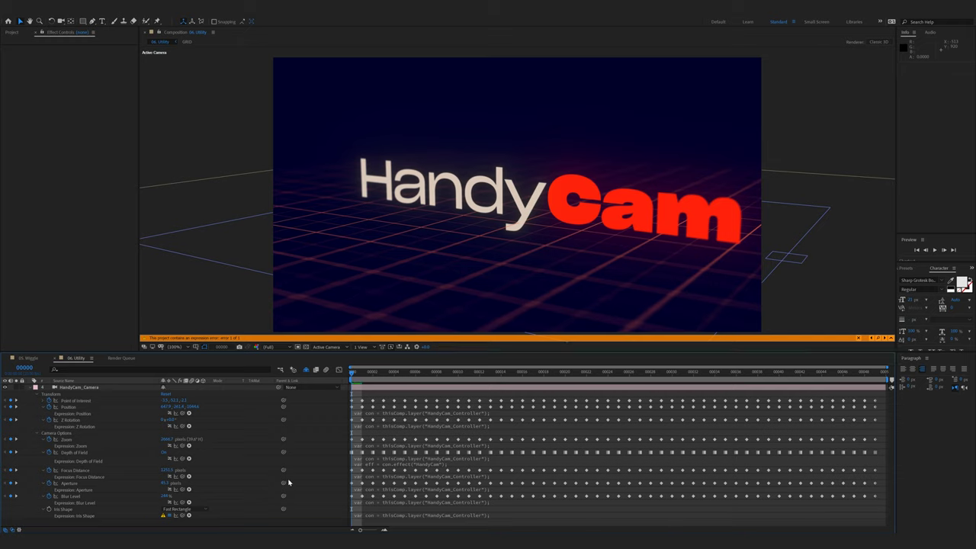
{"action": "key", "text": "ctrl+z"}
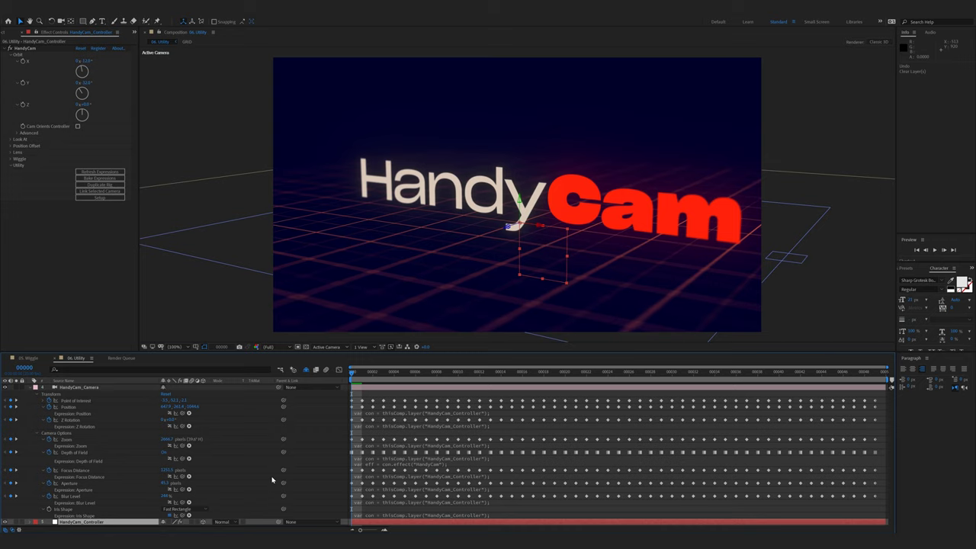
{"action": "key", "text": "ctrl+z"}
{"action": "key", "text": "ctrl+shift+z"}
Remove the baked keyframes from the HandyCam_Camera layer's transform and camera option properties, and collapse the layer
{"action": "left_click", "coordinate": [73, 400]}
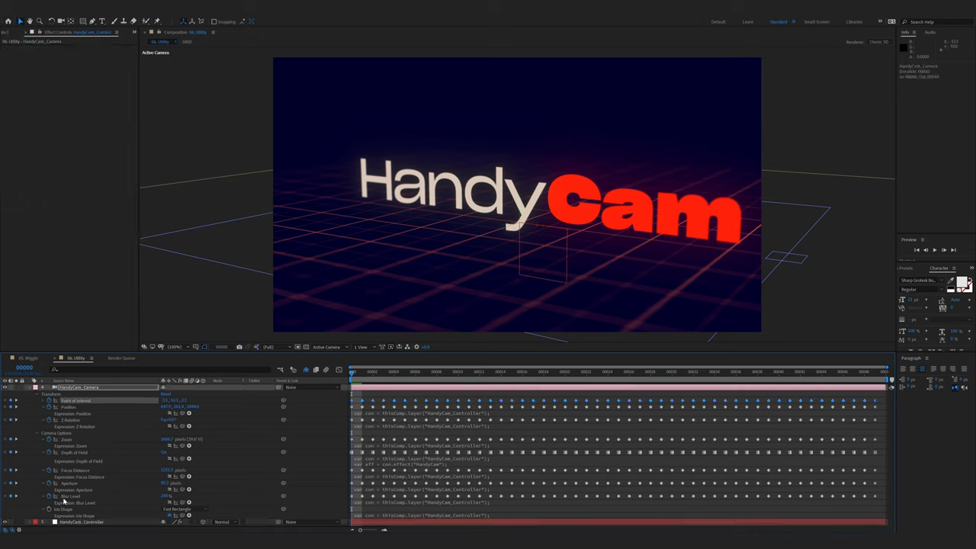
{"action": "left_click", "coordinate": [64, 497], "text": "ctrl"}
{"action": "left_click", "coordinate": [49, 496]}
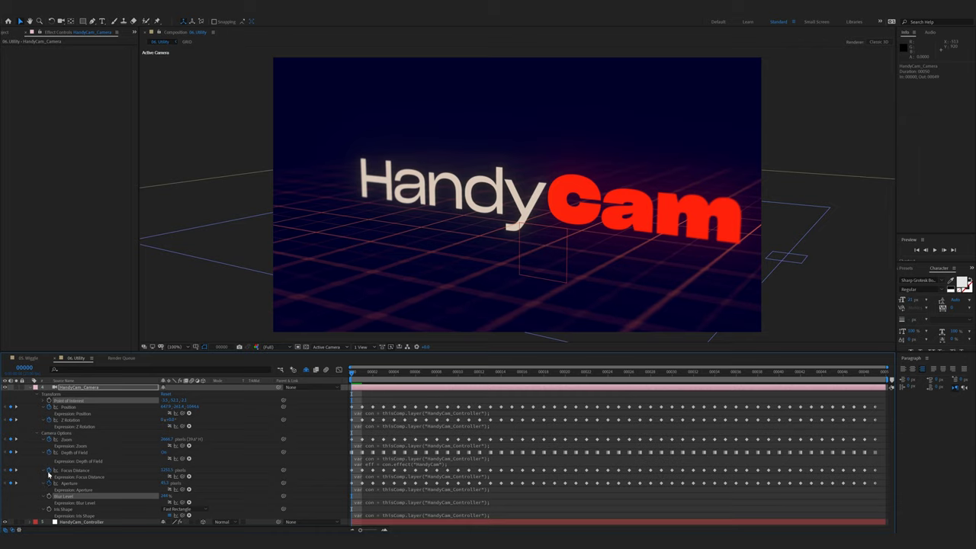
{"action": "left_click", "coordinate": [49, 483]}
{"action": "left_click", "coordinate": [49, 470]}
{"action": "left_click", "coordinate": [49, 452]}
{"action": "left_click", "coordinate": [48, 440]}
{"action": "left_click", "coordinate": [49, 419]}
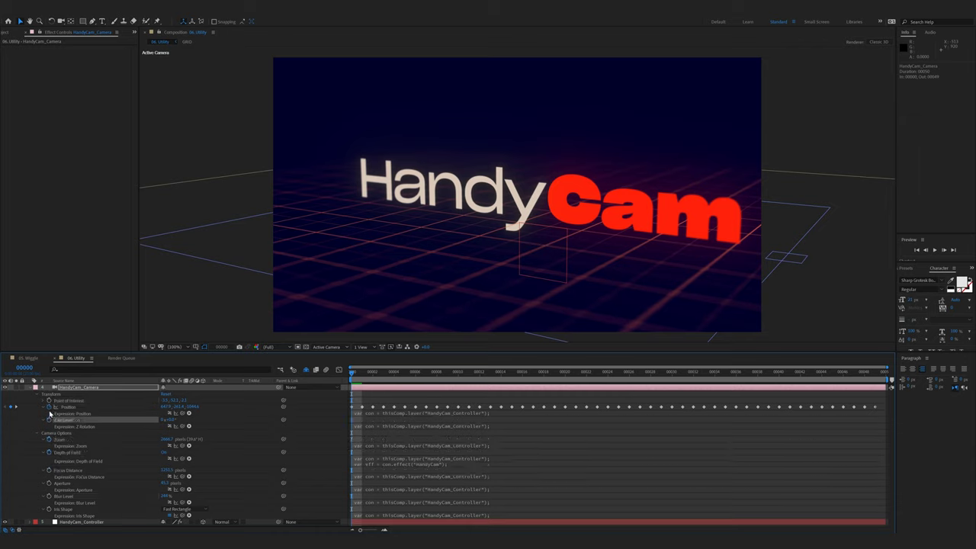
{"action": "left_click", "coordinate": [49, 407]}
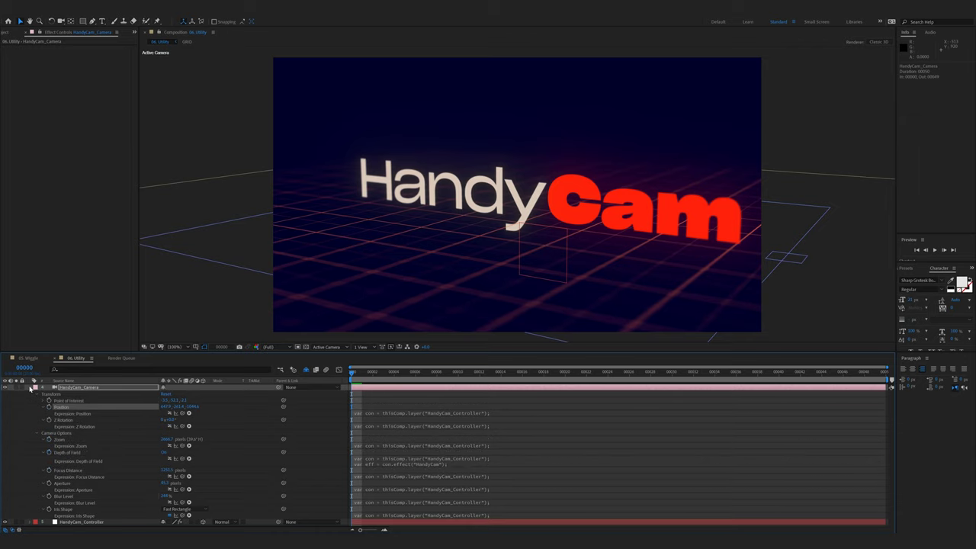
{"action": "left_click", "coordinate": [30, 389]}
Try duplicating the HandyCam_Camera and HandyCam_Controller layers together with the regular Duplicate command, and undo it
{"action": "left_click", "coordinate": [83, 394]}
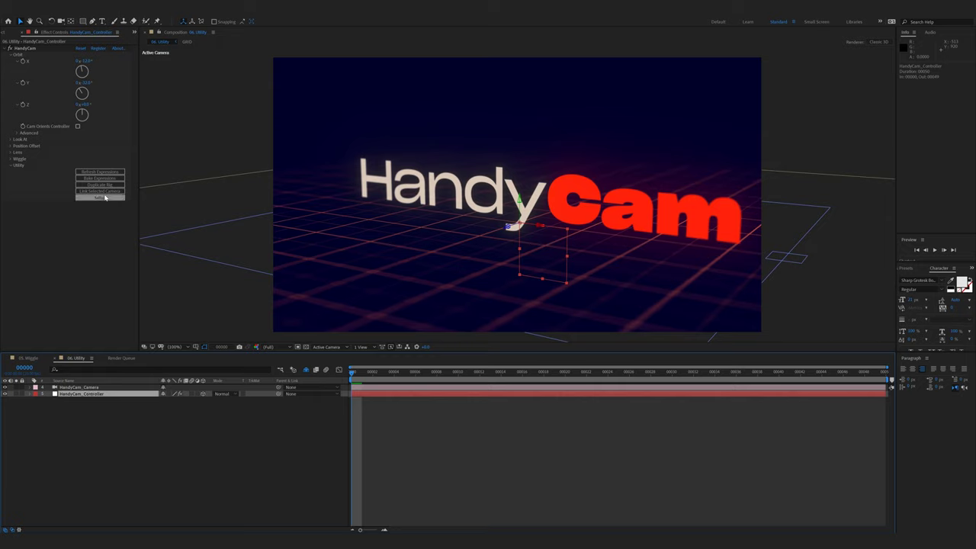
{"action": "key", "text": "ctrl+a"}
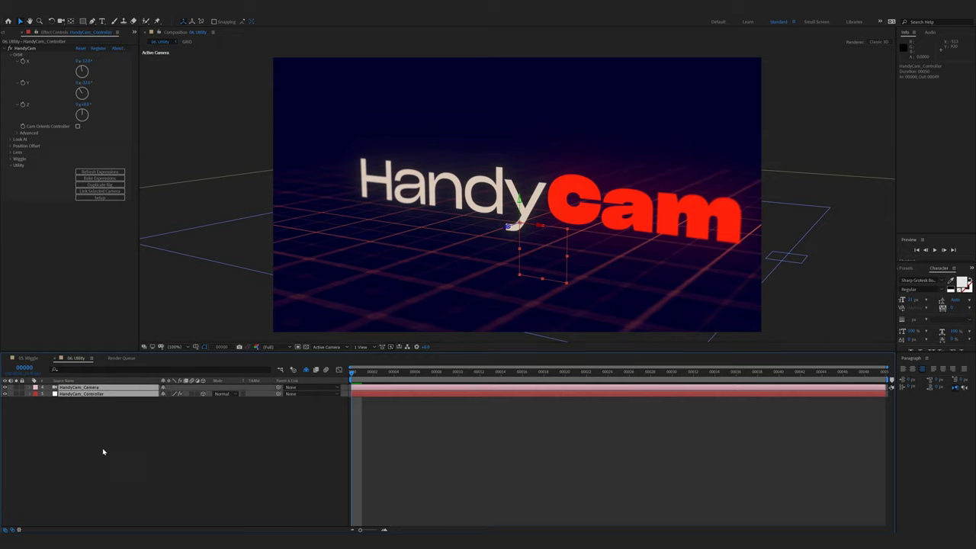
{"action": "key", "text": "ctrl+d"}
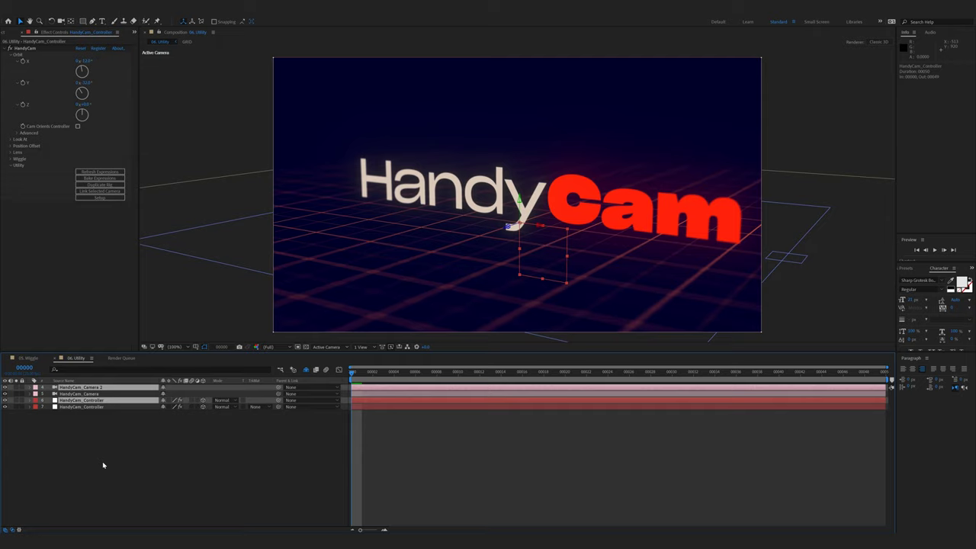
{"action": "key", "text": "ctrl+z"}
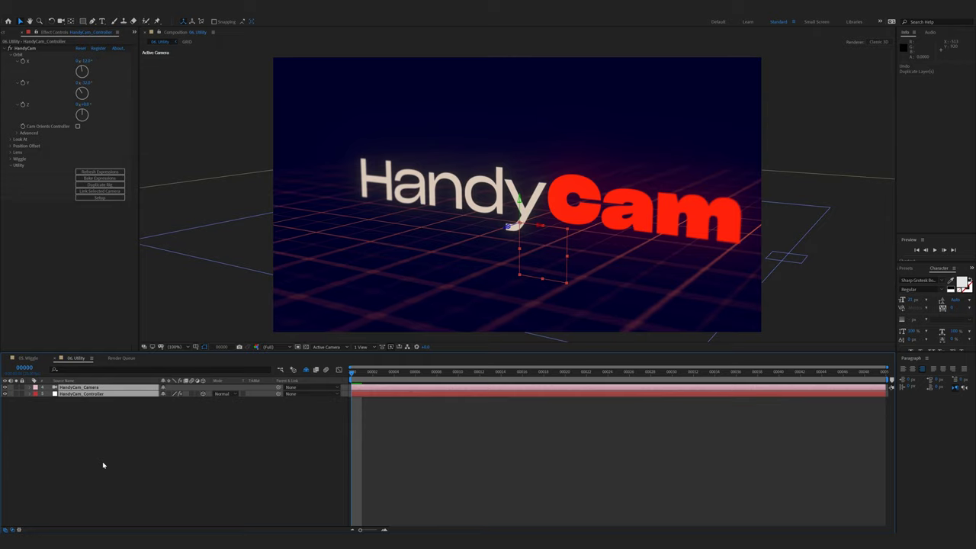
Try duplicating the whole camera rig from the HandyCam_Controller layer with HandyCam's Duplicate Rig function, and undo the duplication
{"action": "left_click", "coordinate": [98, 446]}
{"action": "left_click", "coordinate": [92, 395]}
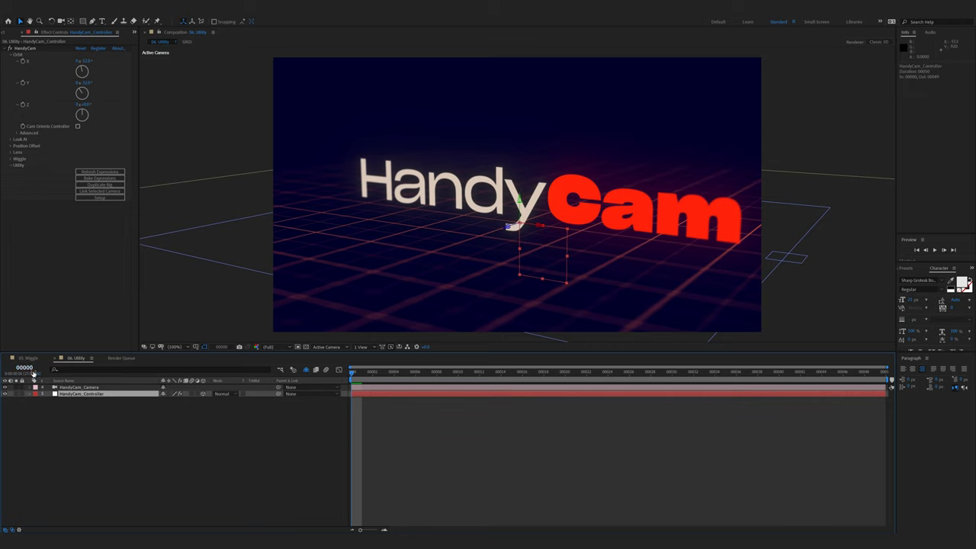
{"action": "left_click", "coordinate": [102, 184]}
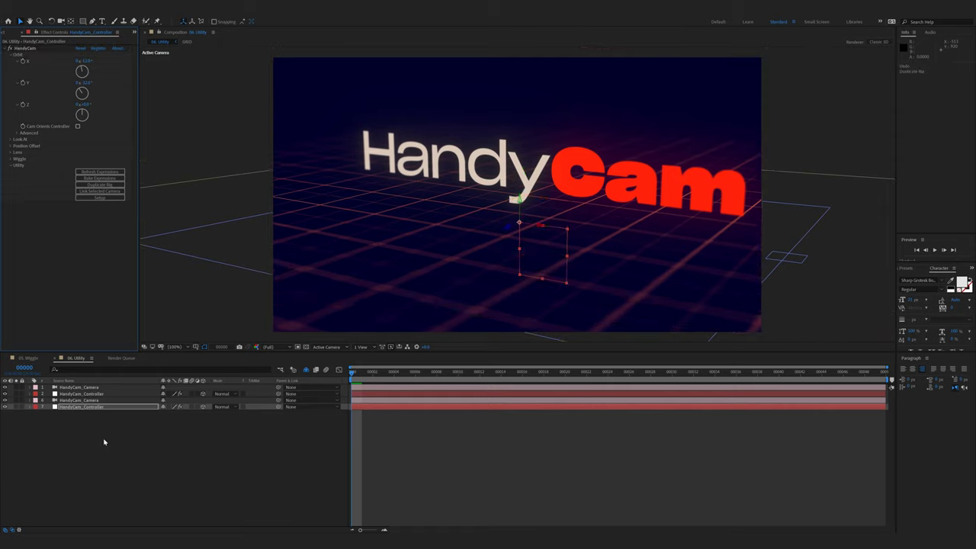
{"action": "key", "text": "ctrl+z"}
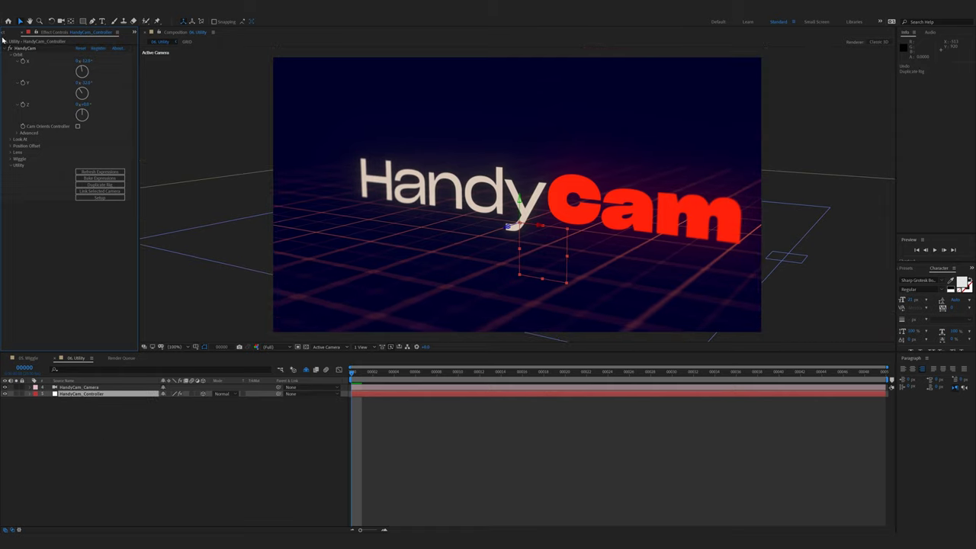
Lock the effect controls on the HandyCam_Controller layer, select the HandyCam_Camera layer and link it to the rig with Link Selected Camera
{"action": "left_click", "coordinate": [4, 33]}
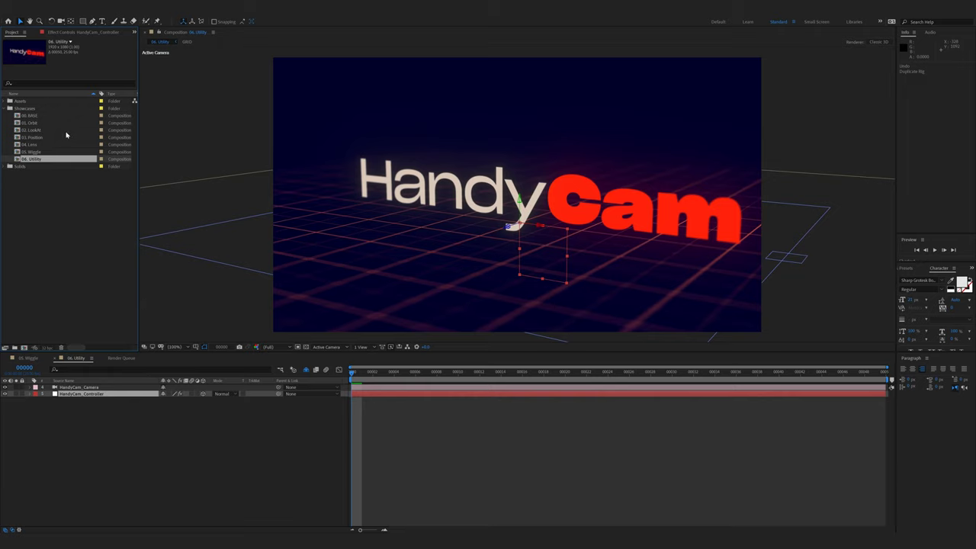
{"action": "left_click", "coordinate": [132, 393]}
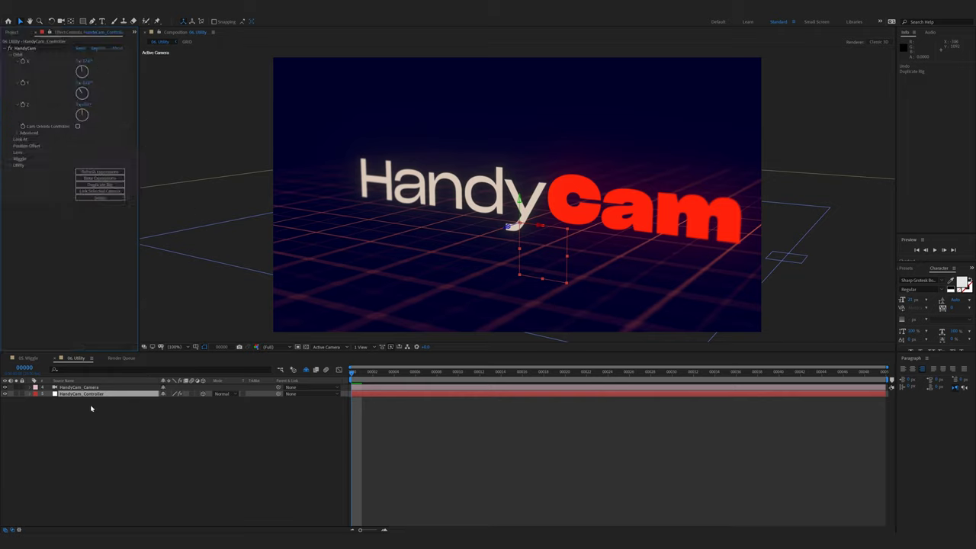
{"action": "left_click", "coordinate": [86, 194]}
{"action": "left_click", "coordinate": [76, 389]}
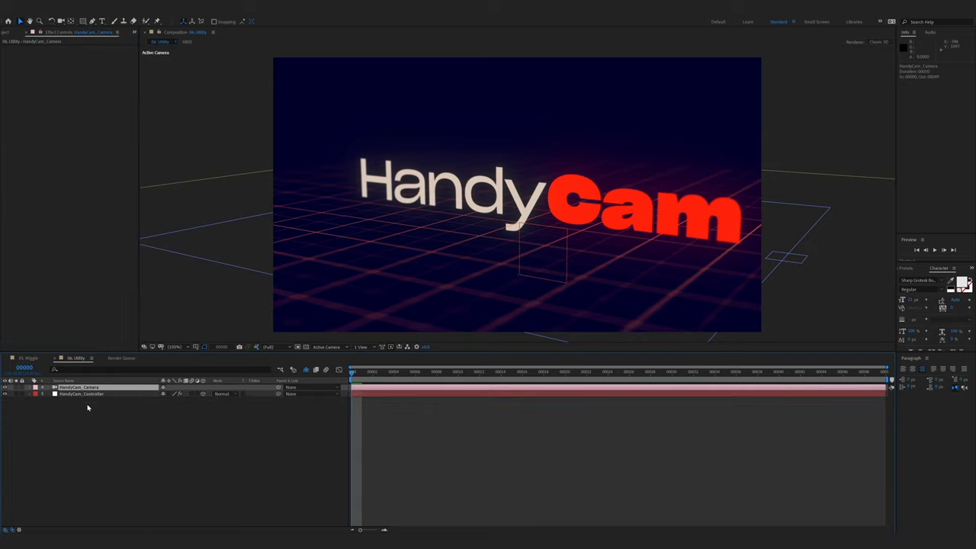
{"action": "left_click", "coordinate": [84, 395]}
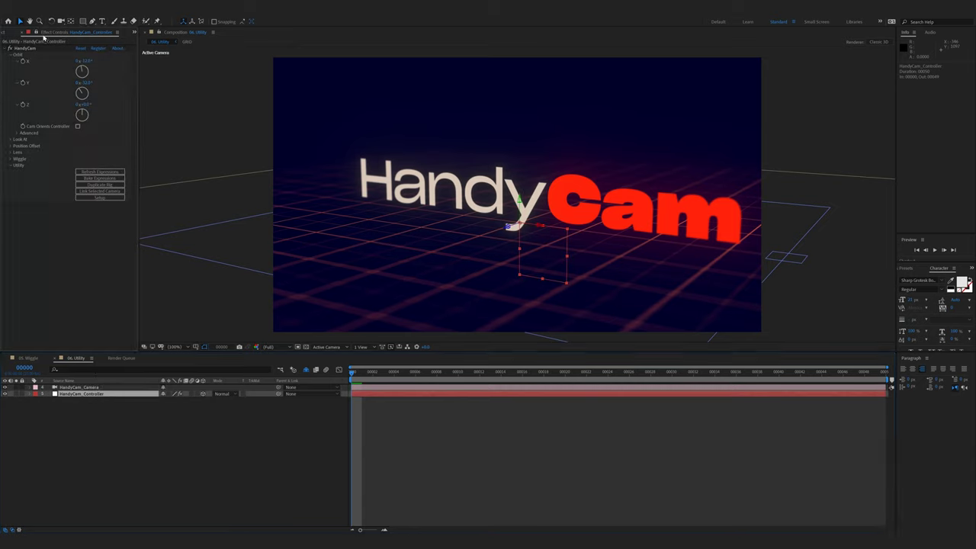
{"action": "left_click", "coordinate": [128, 437]}
{"action": "left_click", "coordinate": [106, 389]}
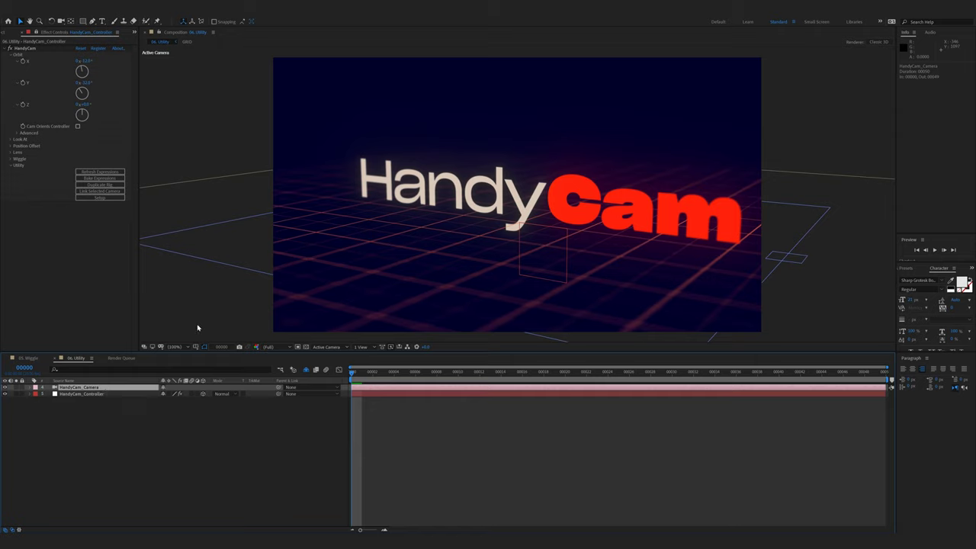
{"action": "left_click", "coordinate": [101, 191]}
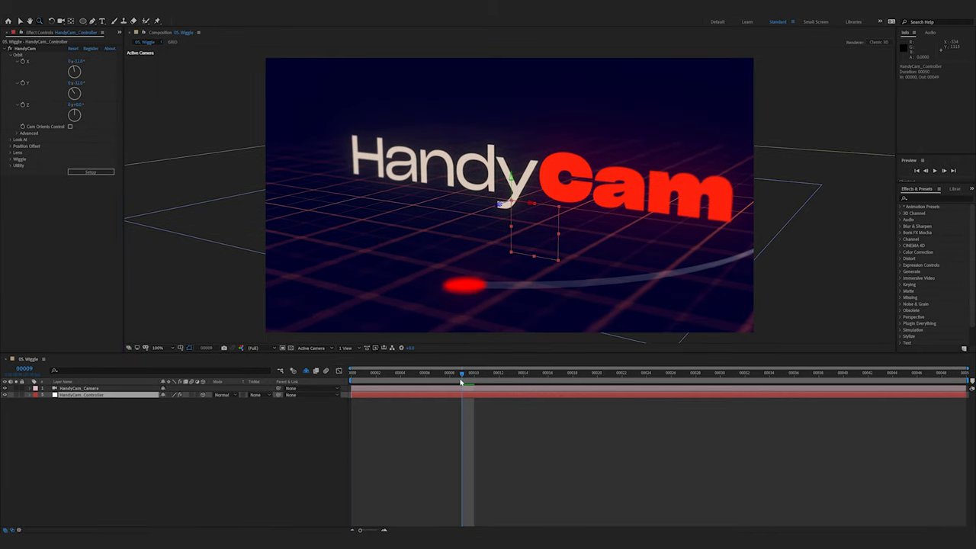
Scrub the 05. Wiggle composition to frame 6 and set the HandyCam_Controller's Orbit Y rotation to about -8°
{"action": "left_click_drag", "start_coordinate": [461, 374], "coordinate": [450, 375]}
{"action": "left_click_drag", "start_coordinate": [408, 369], "coordinate": [426, 396]}
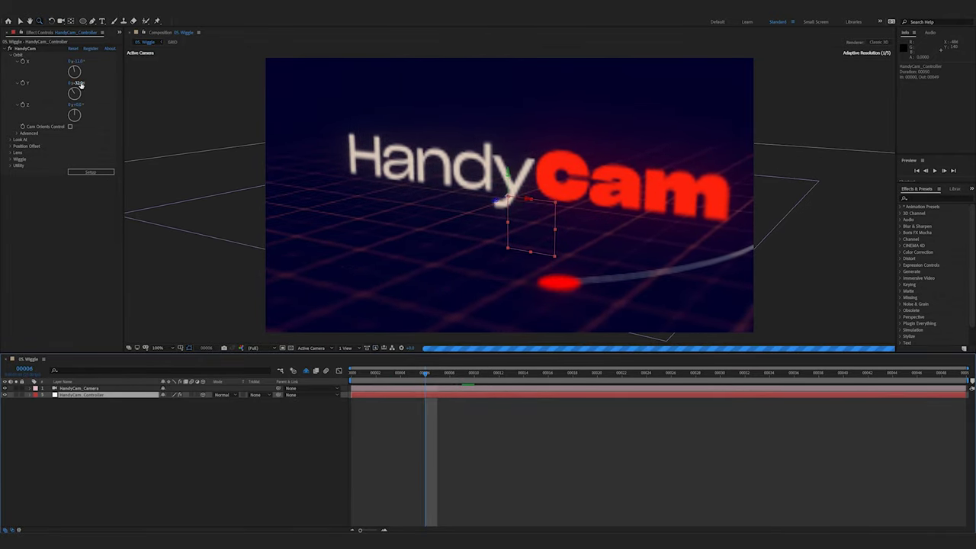
{"action": "left_click_drag", "start_coordinate": [80, 82], "coordinate": [90, 82]}
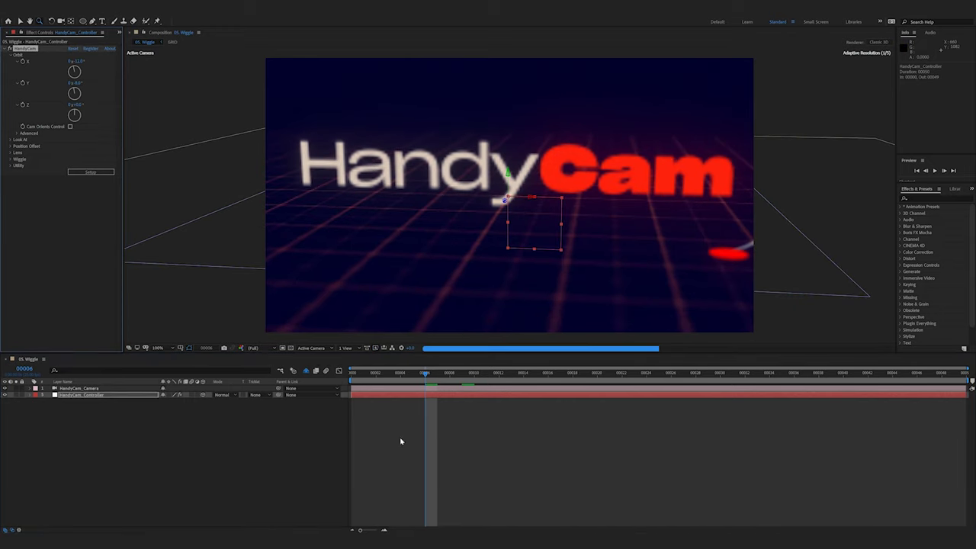